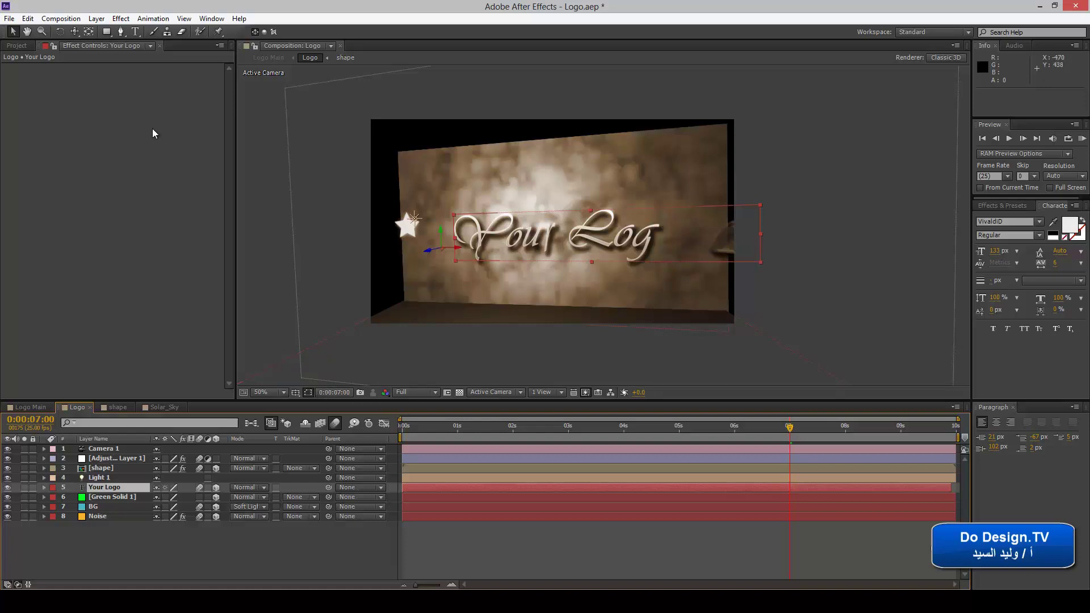
# - Open the General preferences and move the dialog clear of its original spot
pyautogui.click(27, 19)
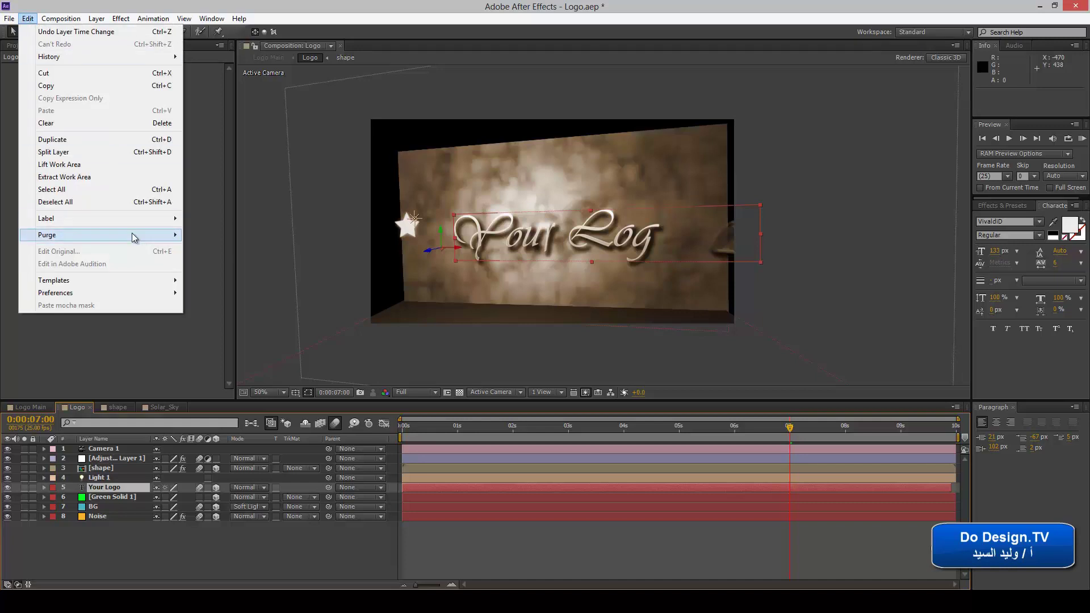
pyautogui.moveTo(131, 235)
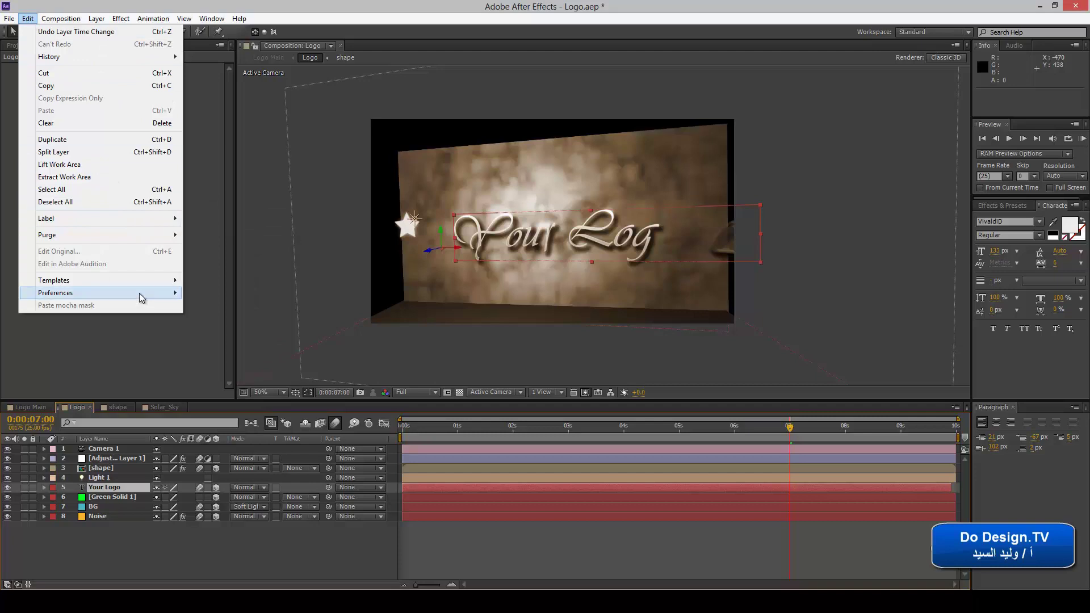
pyautogui.moveTo(138, 293)
pyautogui.click(218, 294)
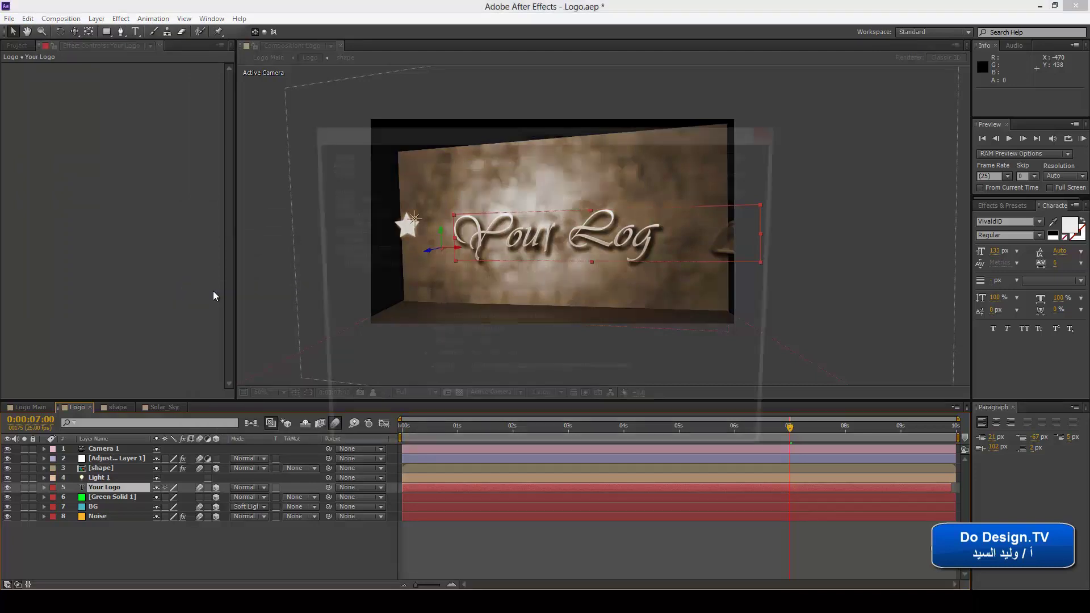
pyautogui.moveTo(556, 130); pyautogui.dragTo(509, 168)
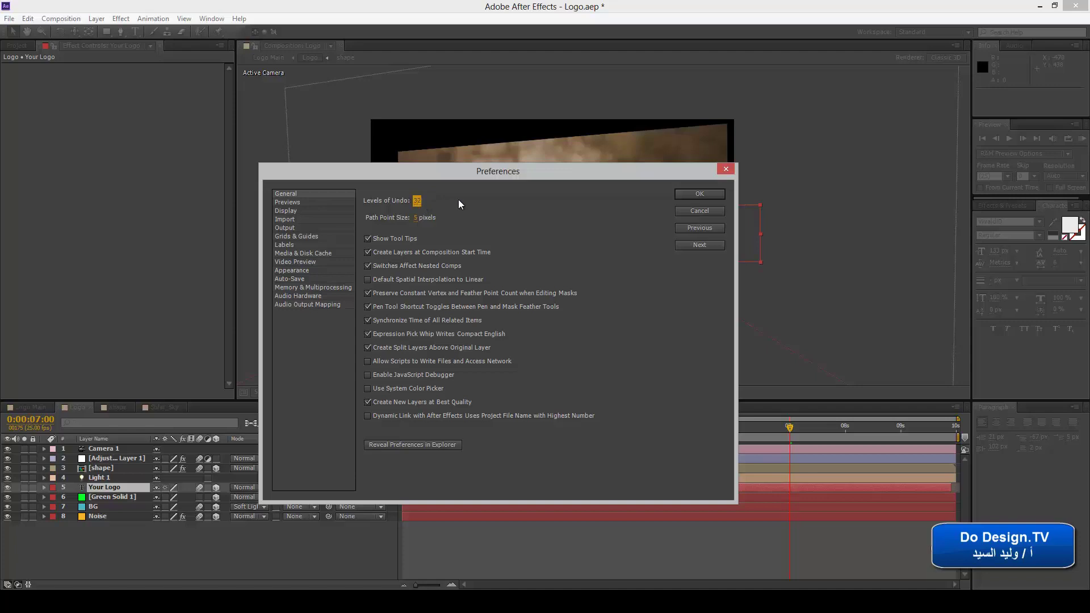
# - Review the preference categories from Previews through Appearance, including the media and disk cache settings and interface brightness
pyautogui.click(321, 203)
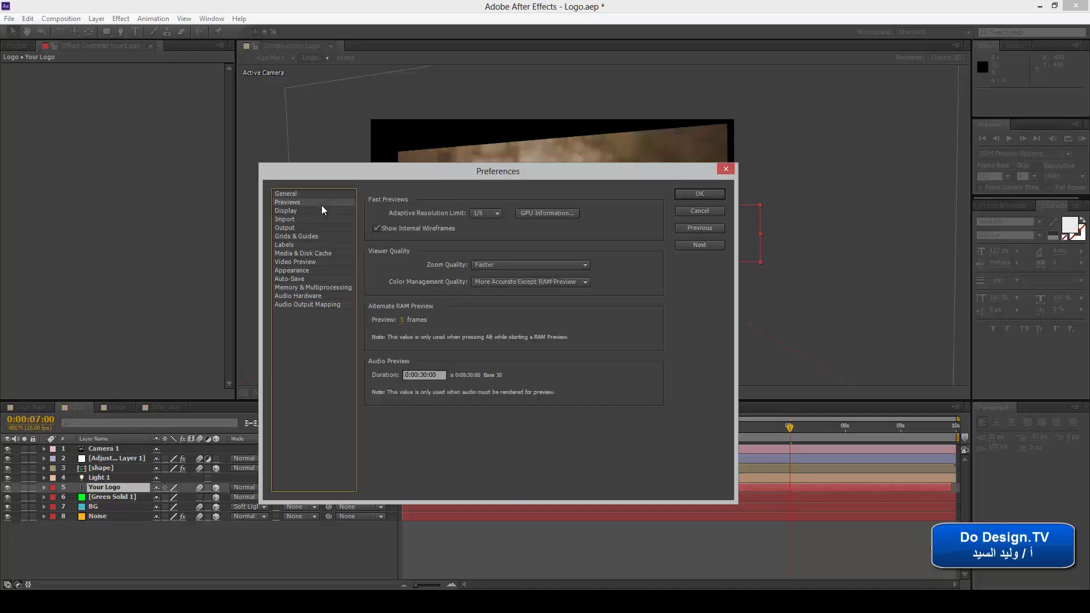
pyautogui.click(322, 211)
pyautogui.click(324, 220)
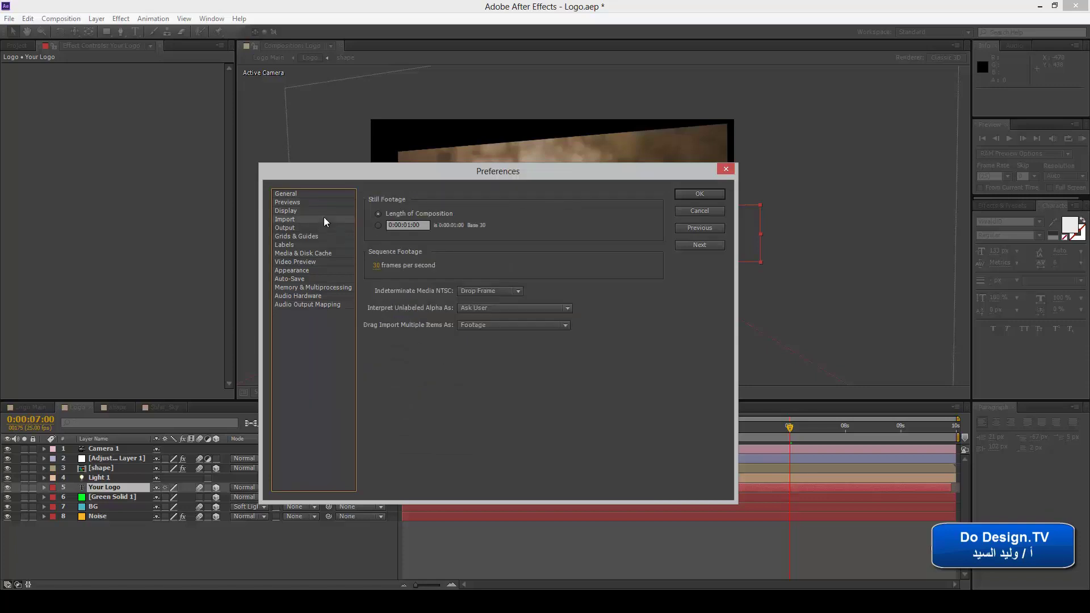
pyautogui.click(325, 226)
pyautogui.click(326, 219)
pyautogui.click(326, 227)
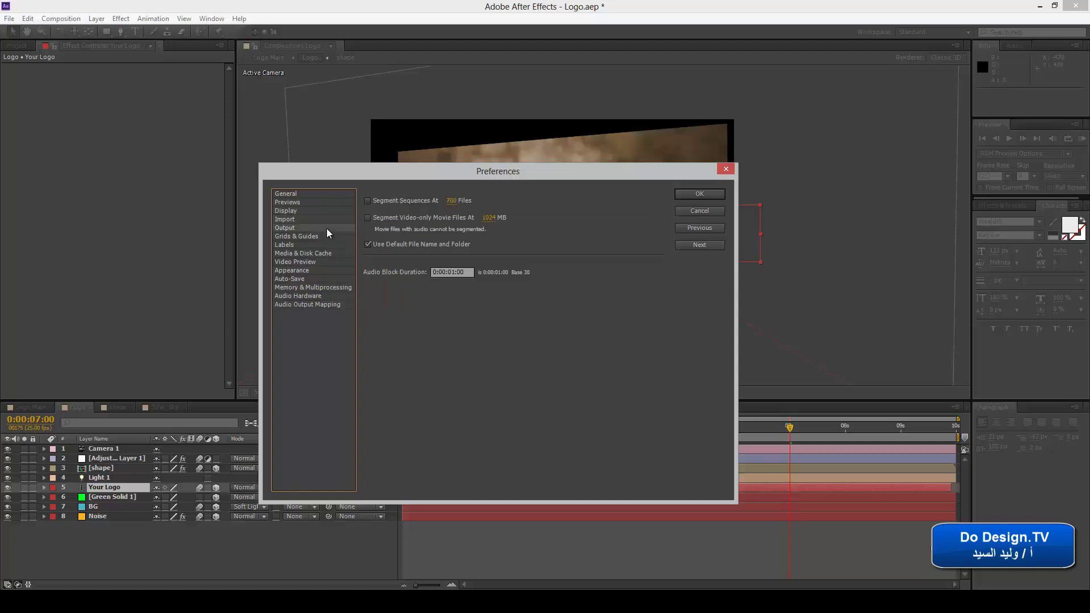
pyautogui.click(331, 235)
pyautogui.click(330, 244)
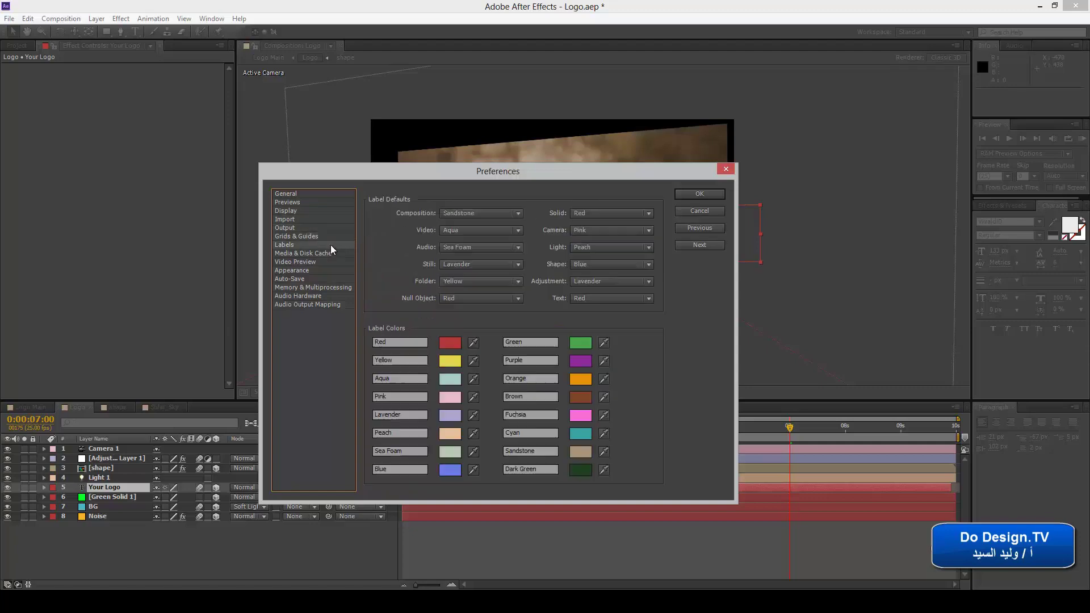
pyautogui.click(331, 253)
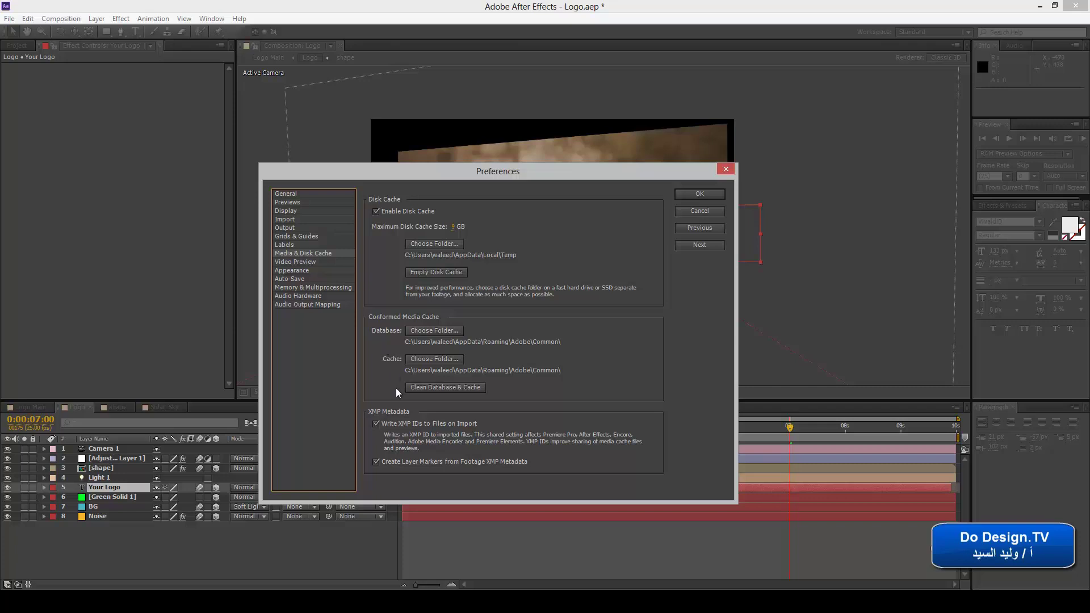
pyautogui.click(336, 262)
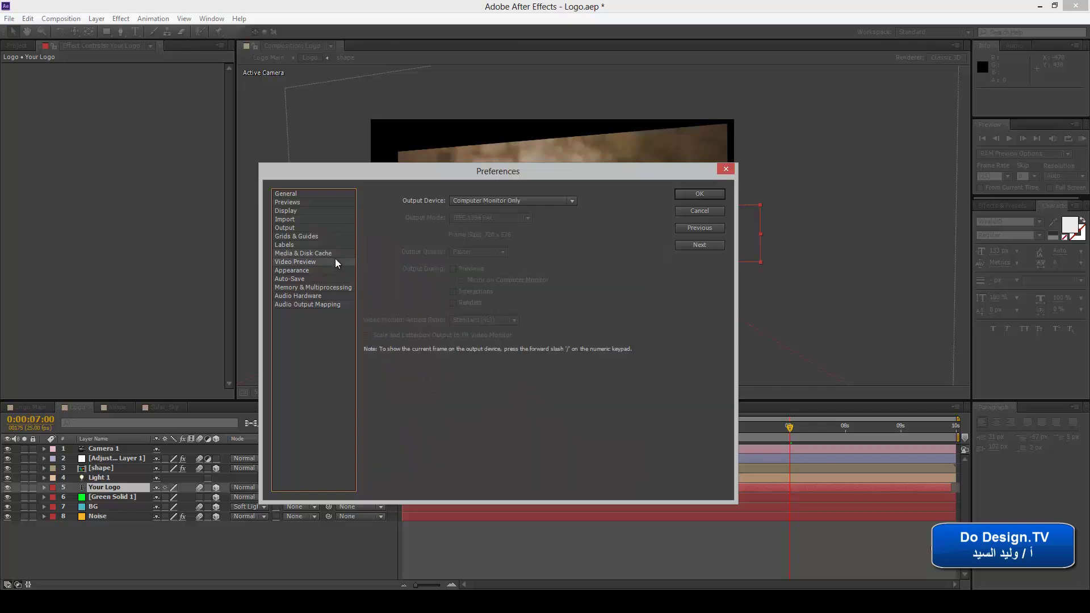
pyautogui.click(335, 271)
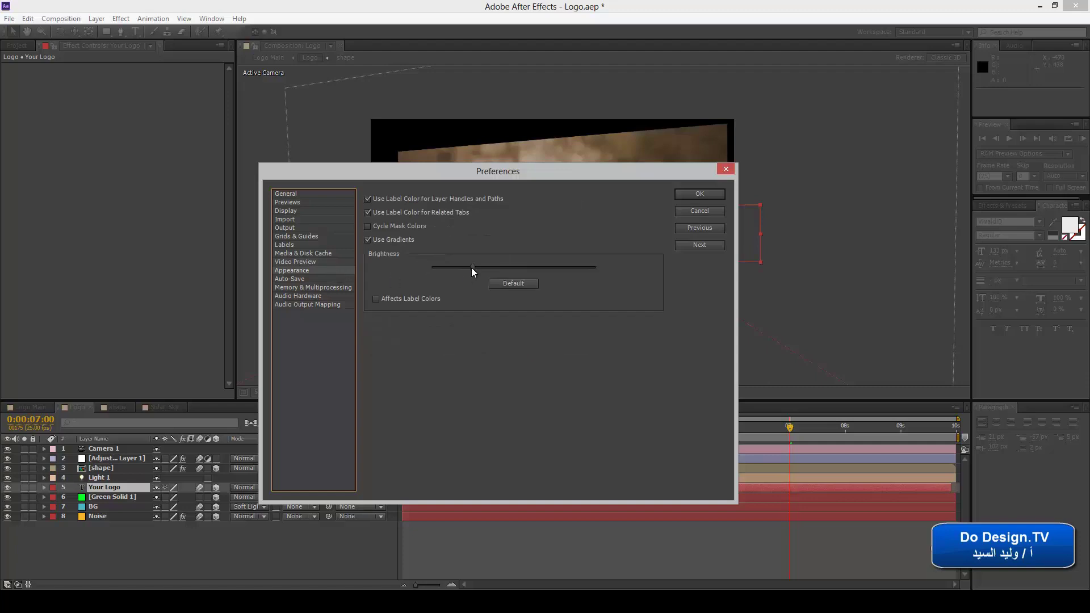
pyautogui.moveTo(471, 267)
pyautogui.mouseDown()
pyautogui.moveTo(587, 268)
pyautogui.moveTo(471, 268)
pyautogui.mouseUp()
# - Enable automatic project saving, set the RAM reserved for other applications to 5 GB, and accept the preferences
pyautogui.click(302, 278)
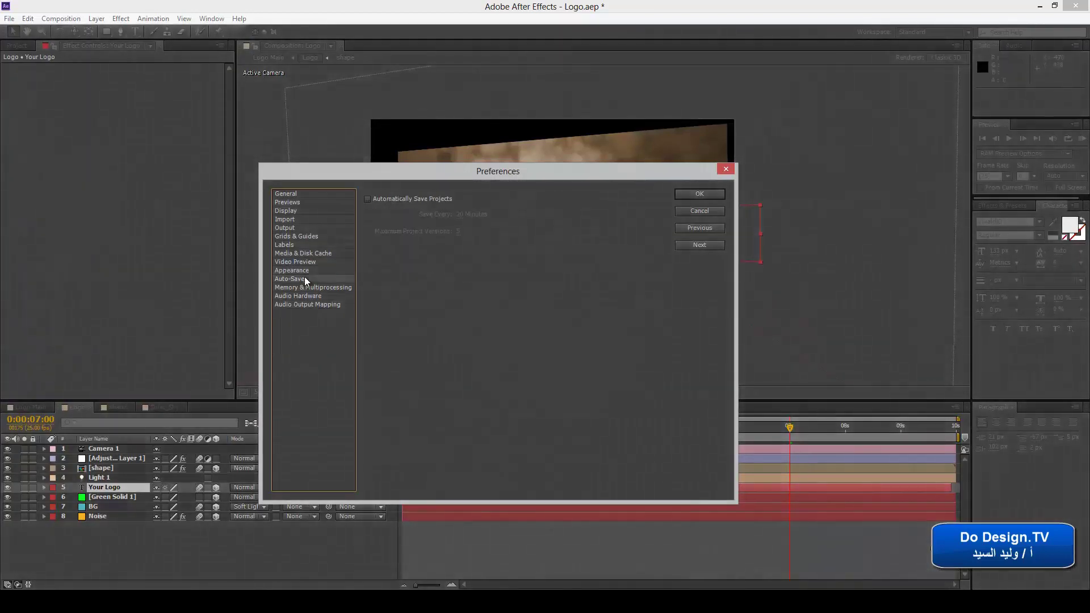
pyautogui.click(367, 199)
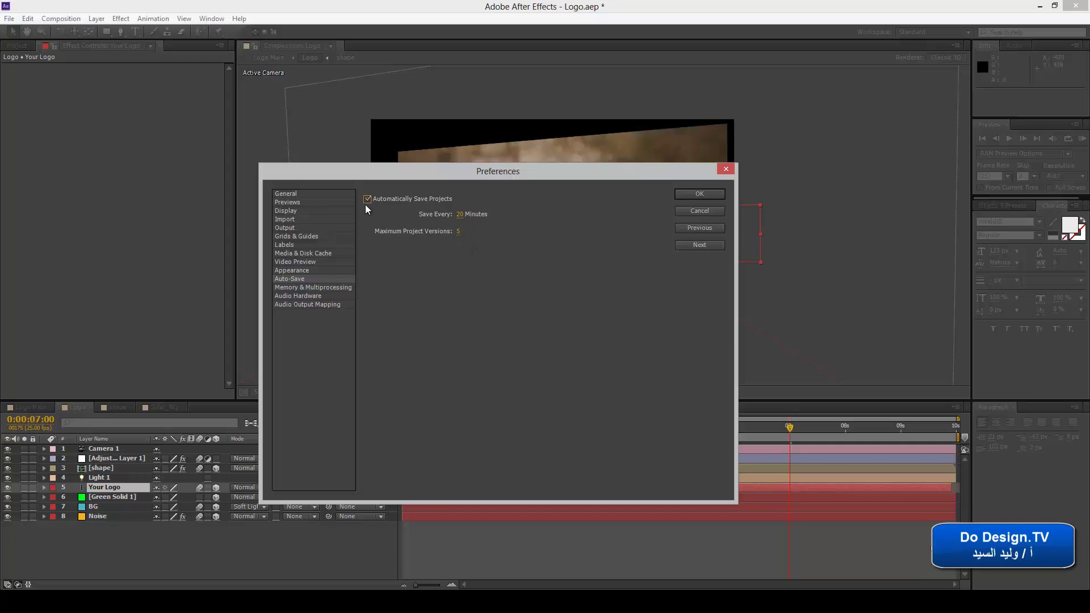
pyautogui.click(326, 288)
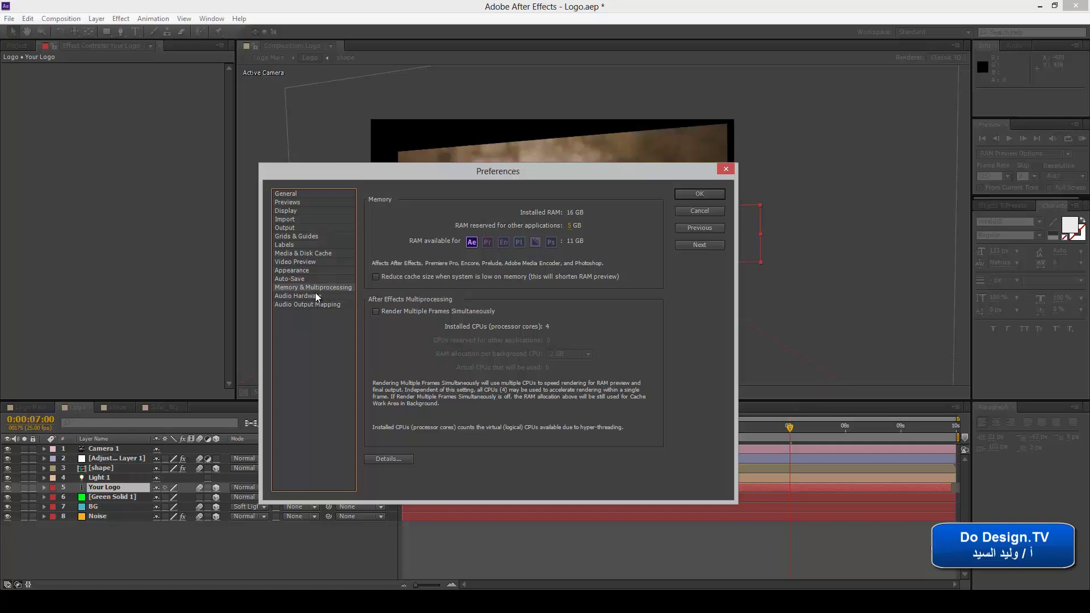
pyautogui.click(569, 226)
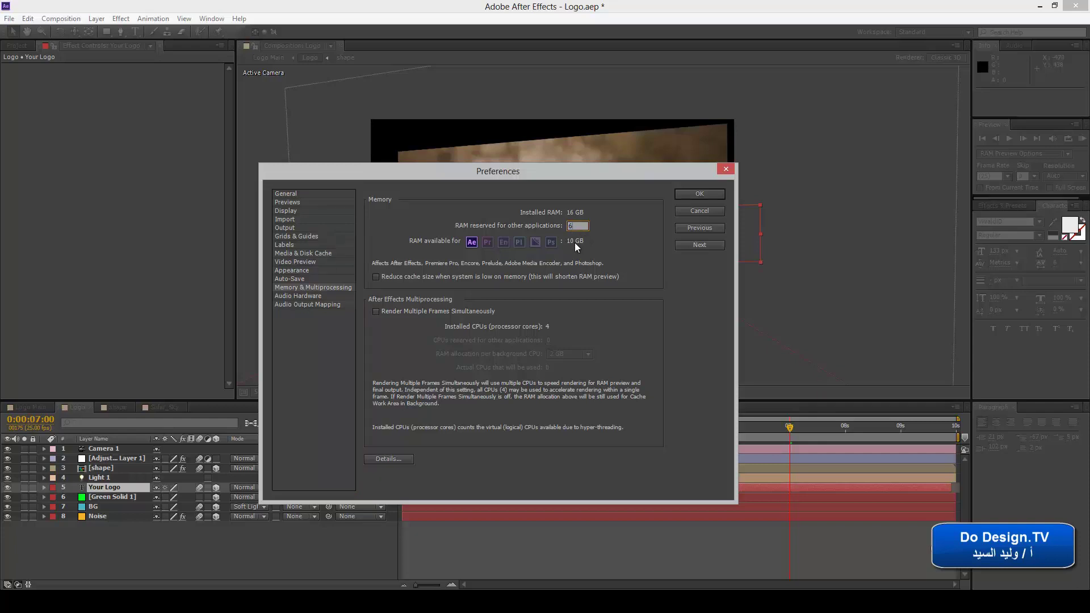
pyautogui.doubleClick(572, 226)
pyautogui.write('5')
pyautogui.click(607, 282)
pyautogui.press('Return')
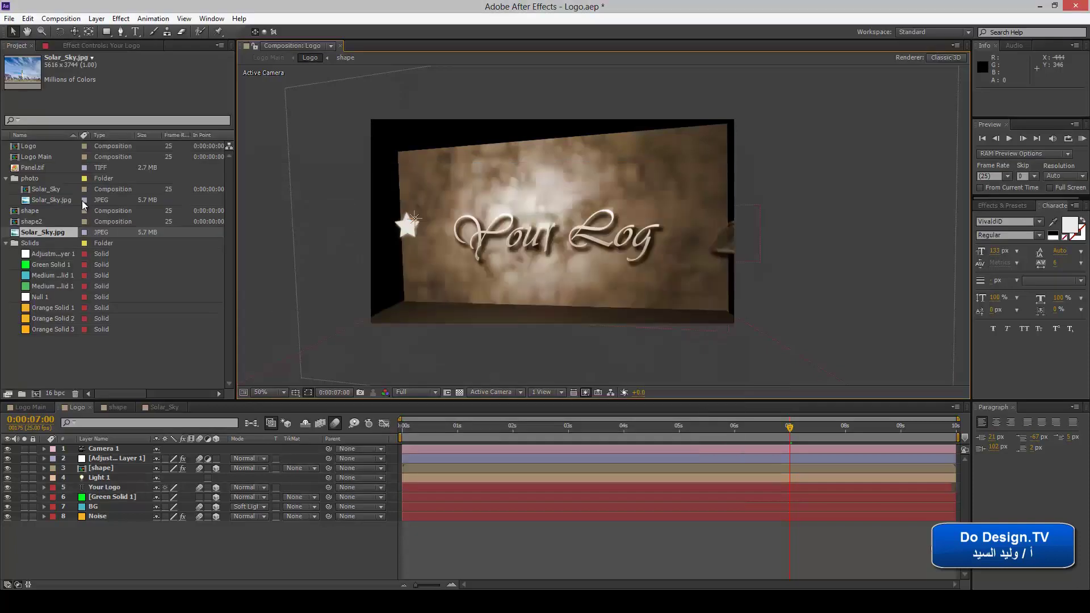
# - Import the Solar_Install_Tilt video from the 03_Video folder as footage
pyautogui.click(9, 21)
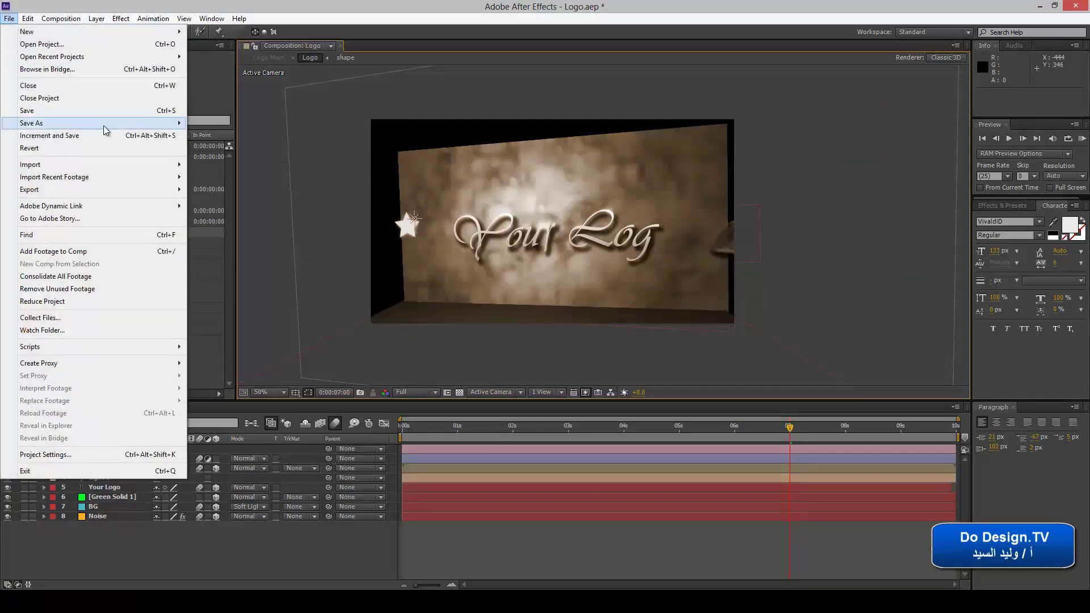
pyautogui.moveTo(163, 169)
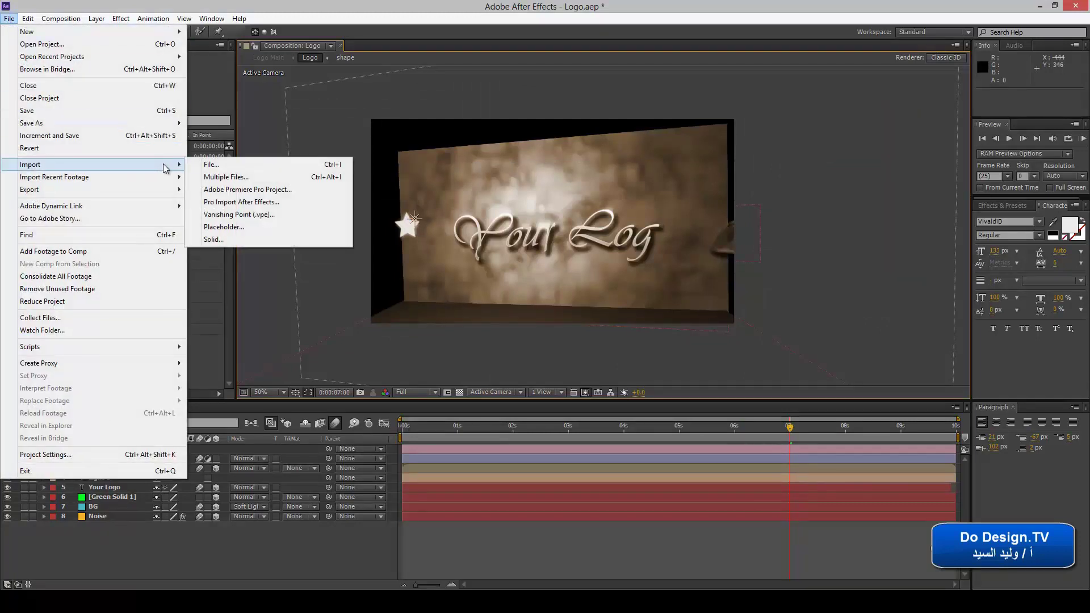
pyautogui.click(211, 164)
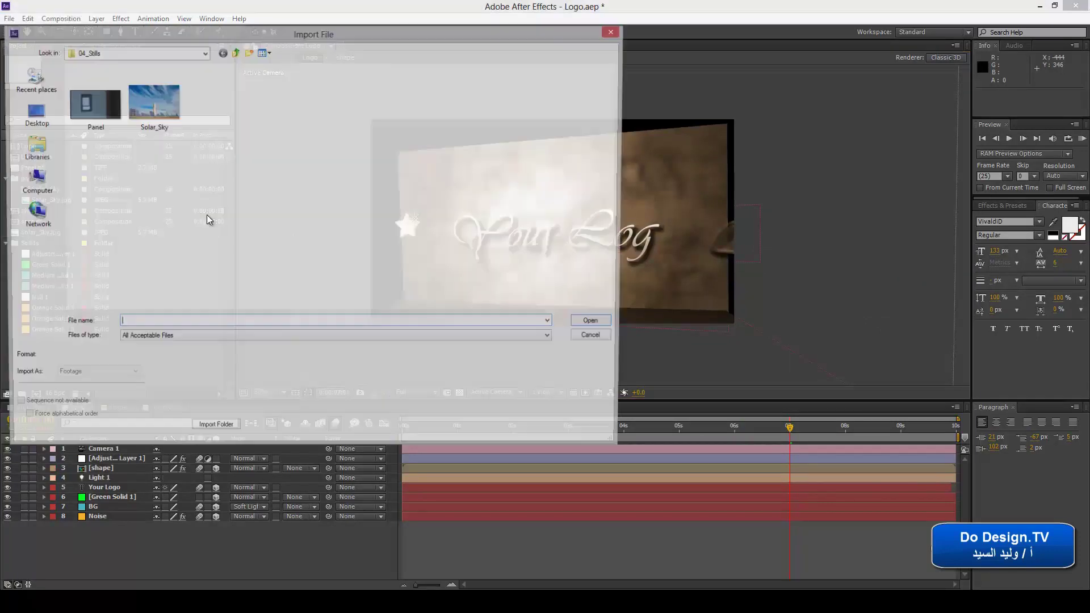
pyautogui.click(235, 53)
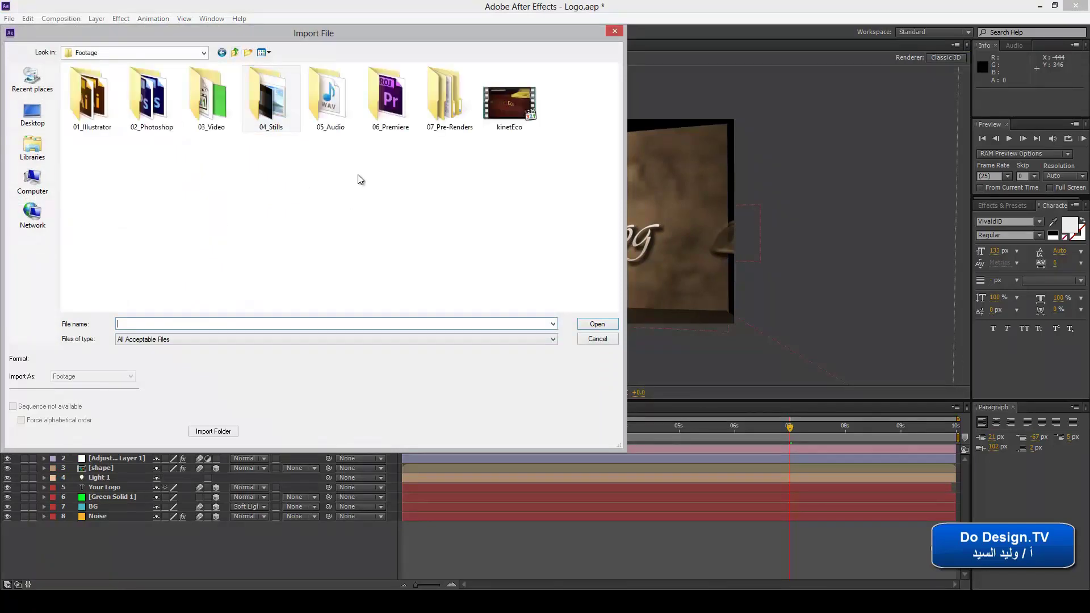
pyautogui.doubleClick(218, 116)
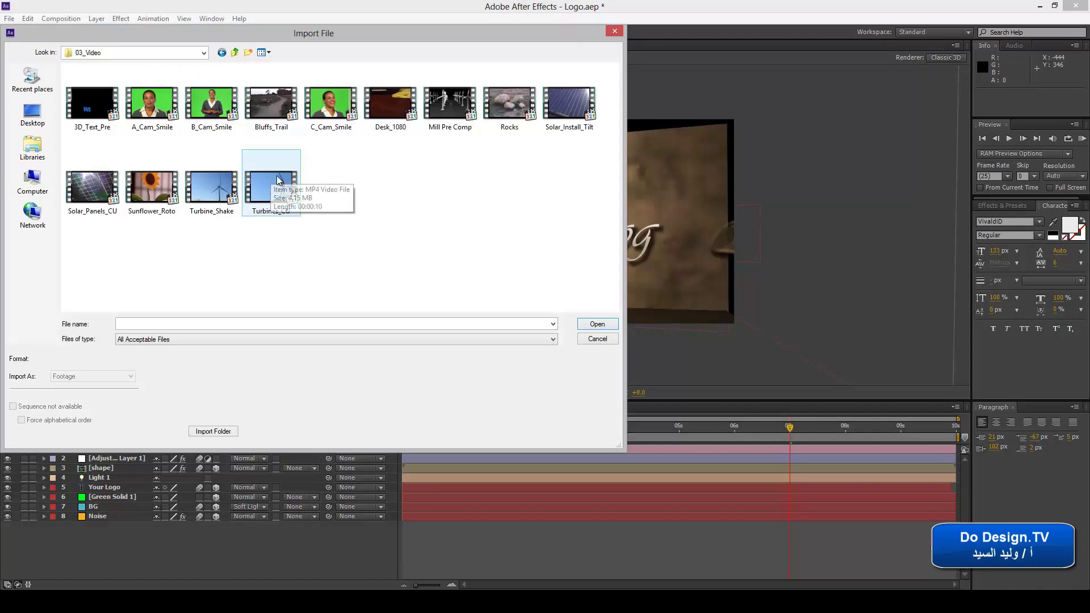
pyautogui.click(568, 105)
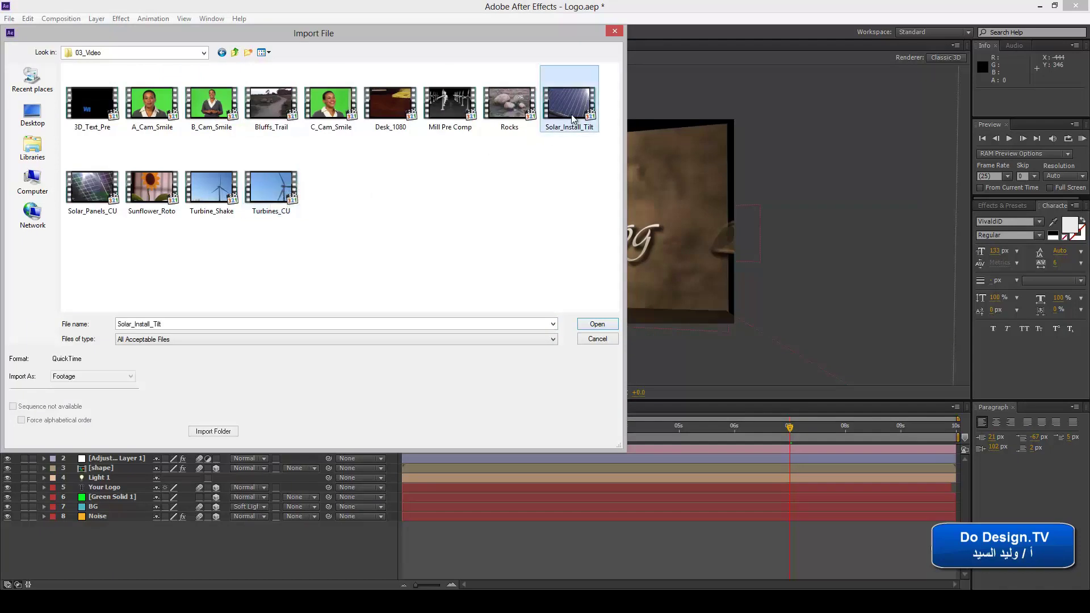
pyautogui.click(599, 327)
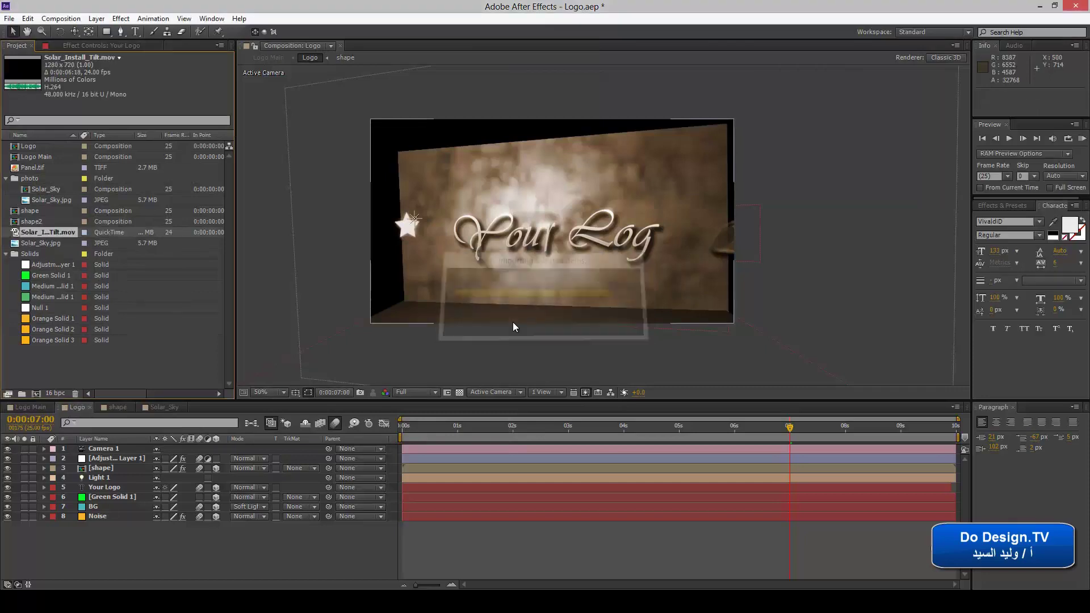
# - Add Solar_Install_Tilt.mov to the Logo composition as the topmost layer, moving Camera 1 to the end of the layer stack
pyautogui.moveTo(56, 232); pyautogui.dragTo(117, 451)
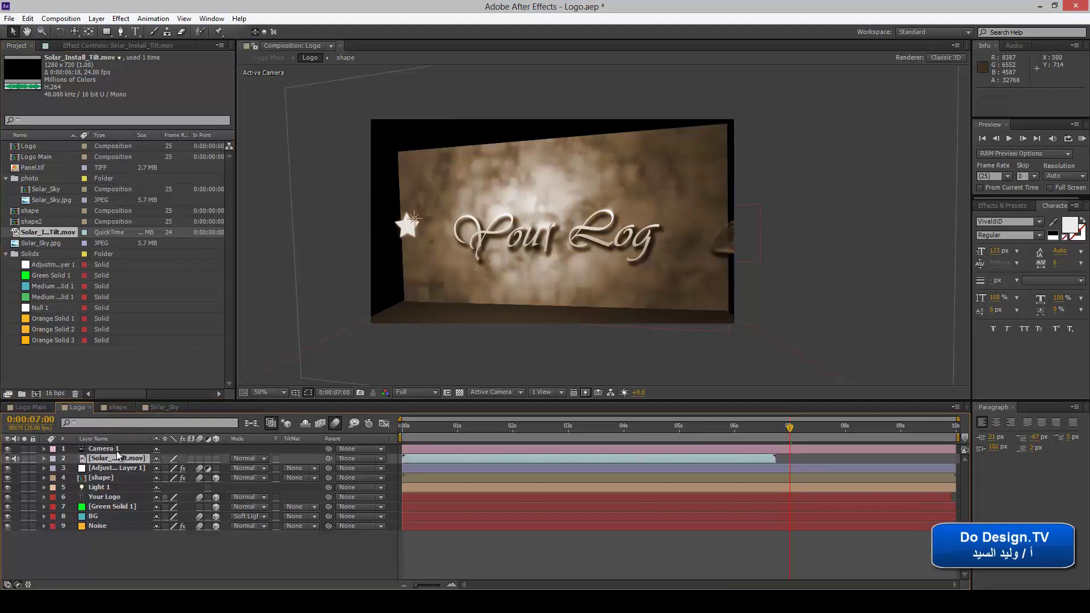
pyautogui.click(116, 449)
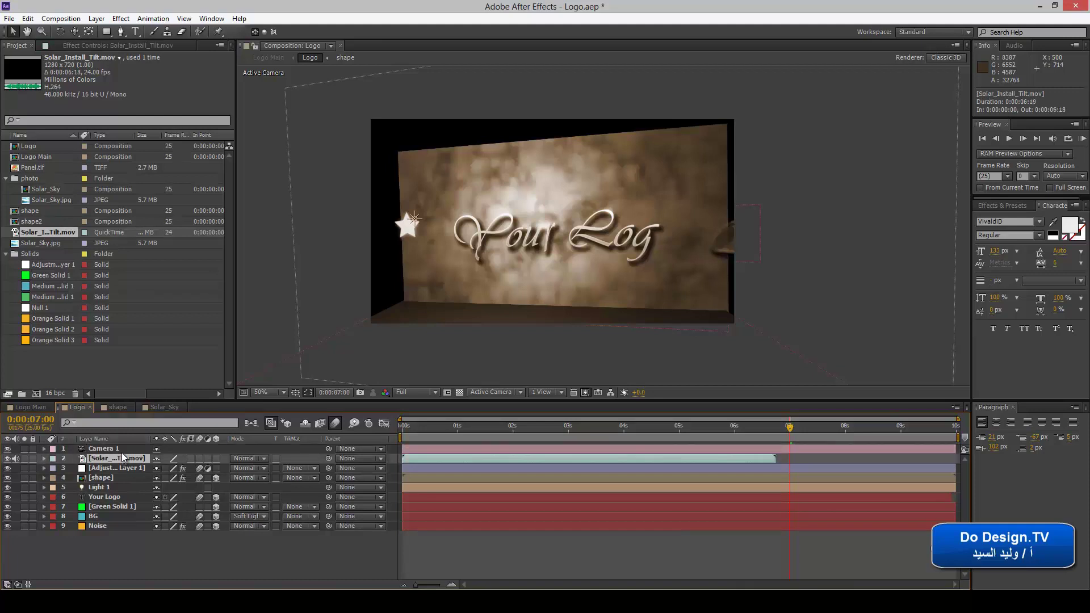
pyautogui.moveTo(120, 451); pyautogui.dragTo(120, 542)
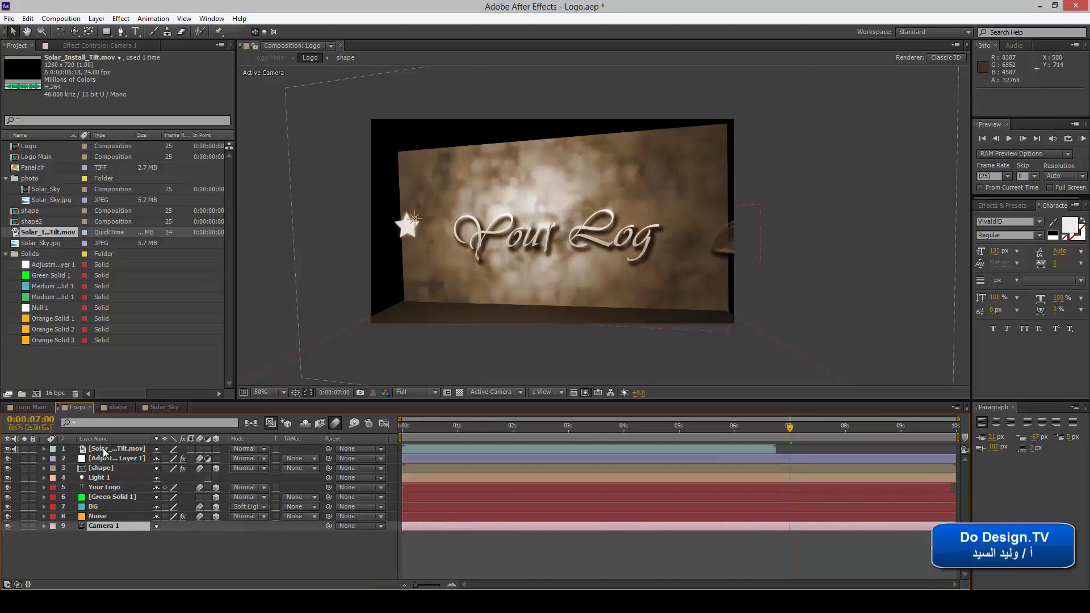
pyautogui.click(99, 450)
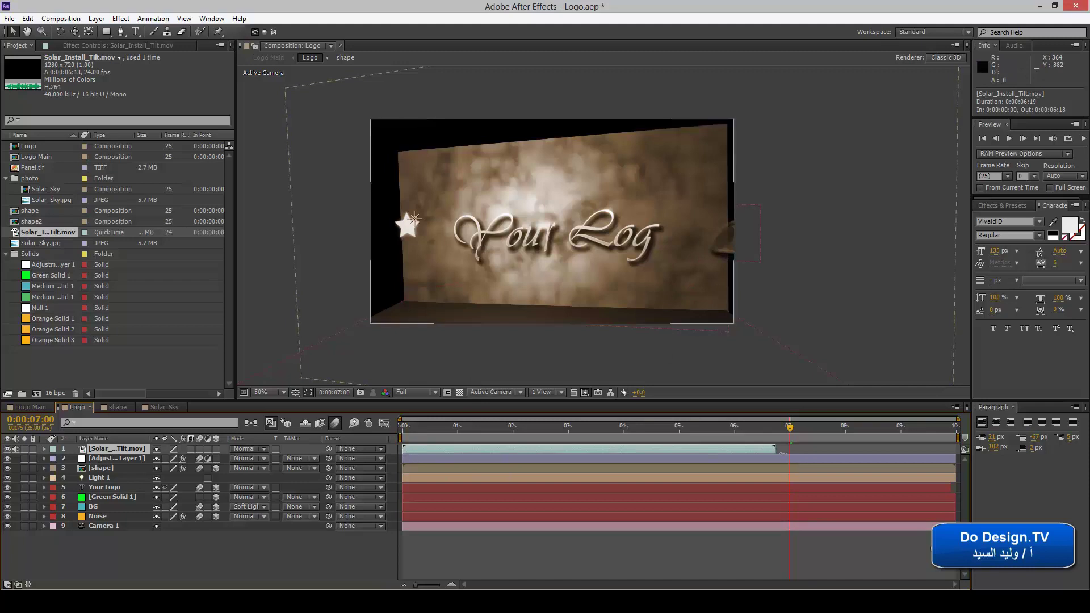
# - Mute the Solar_Install_Tilt layer's audio and scrub through the clip, stopping at 0:00:05:15
pyautogui.click(703, 427)
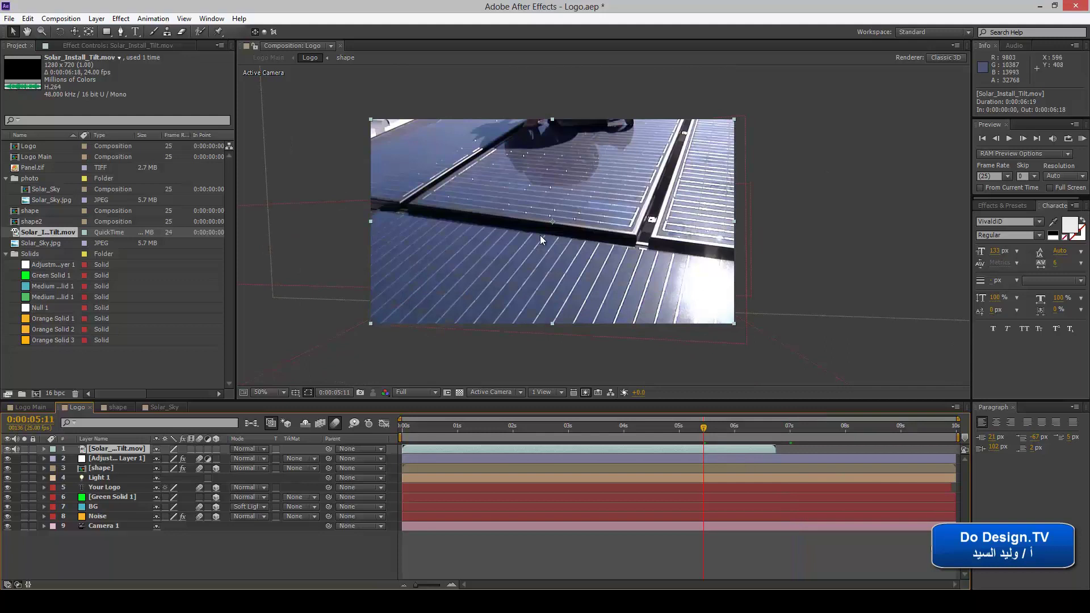
pyautogui.click(17, 450)
pyautogui.moveTo(631, 433); pyautogui.dragTo(569, 436)
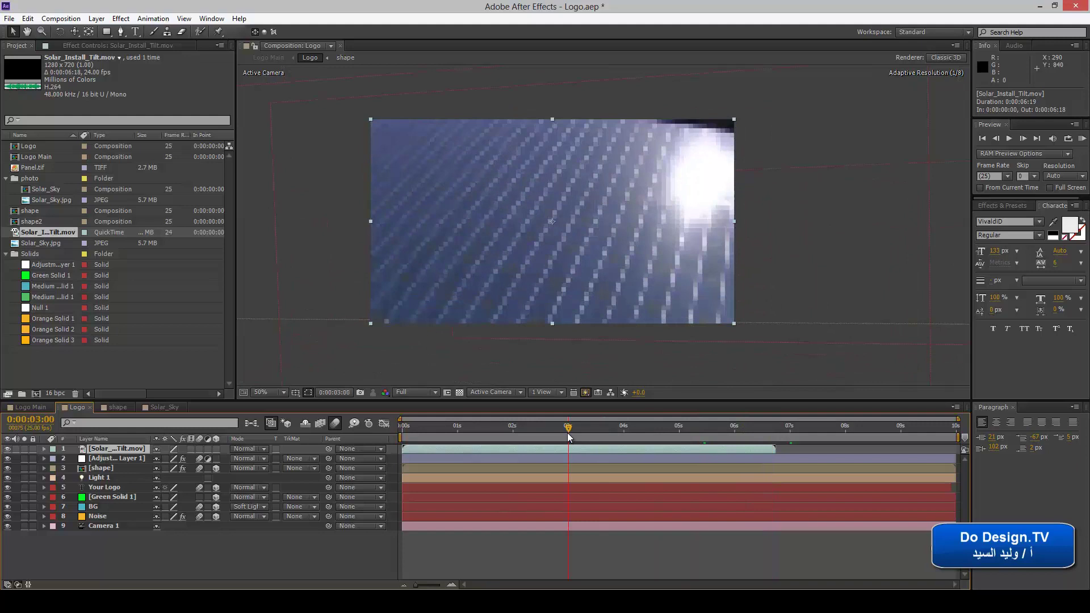
pyautogui.click(586, 429)
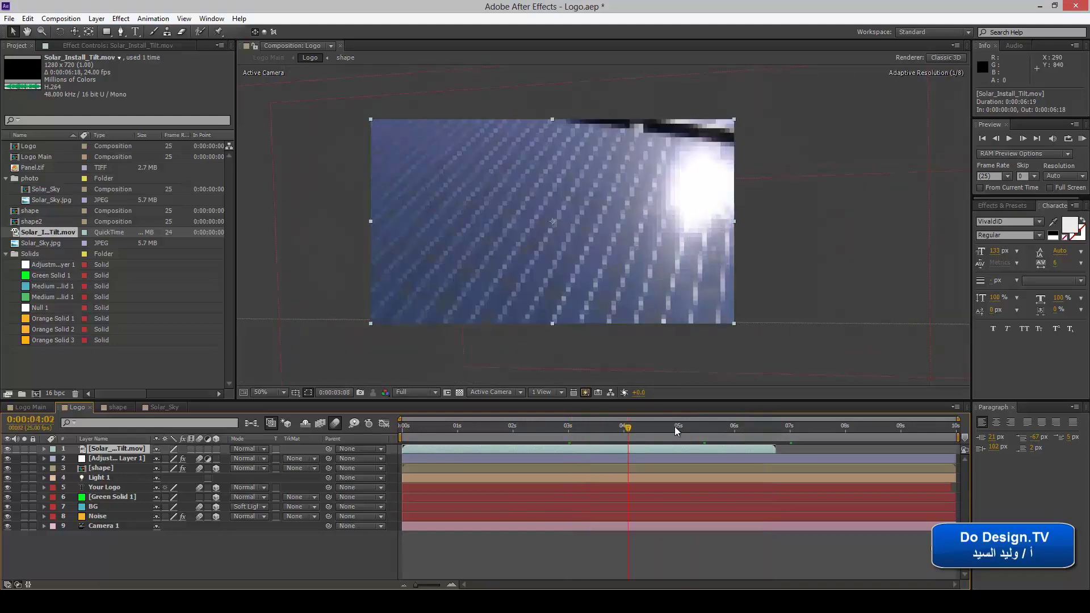
pyautogui.click(713, 428)
# - Try to extend the Solar_Install_Tilt layer's duration past its source end by pulling its out point
pyautogui.moveTo(773, 447); pyautogui.dragTo(748, 449)
pyautogui.moveTo(748, 448); pyautogui.dragTo(819, 449)
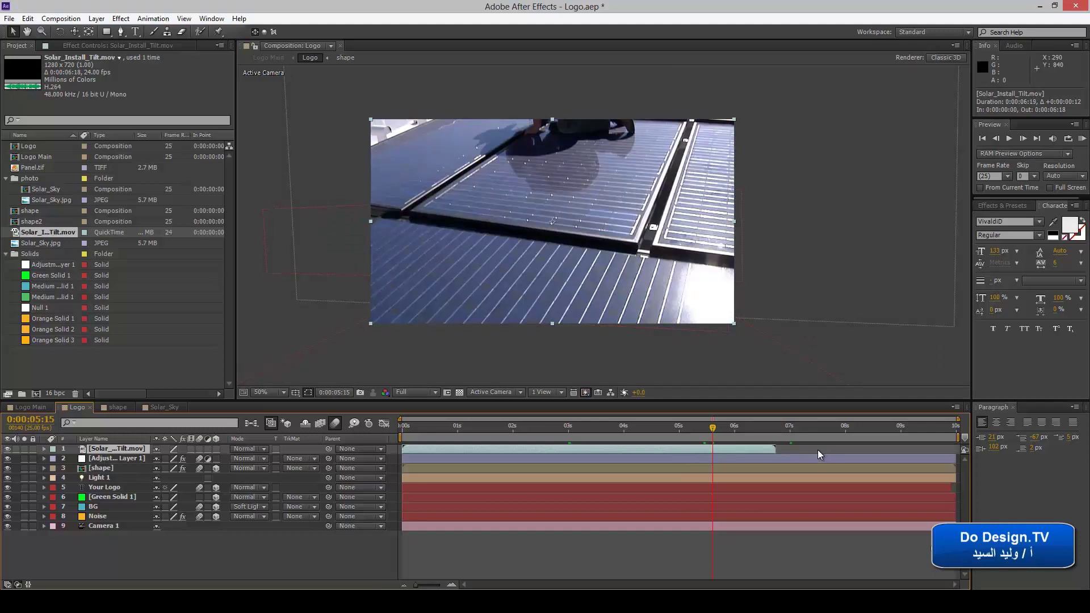
pyautogui.moveTo(744, 448)
pyautogui.mouseDown()
pyautogui.moveTo(755, 448)
pyautogui.moveTo(739, 448)
pyautogui.mouseUp()
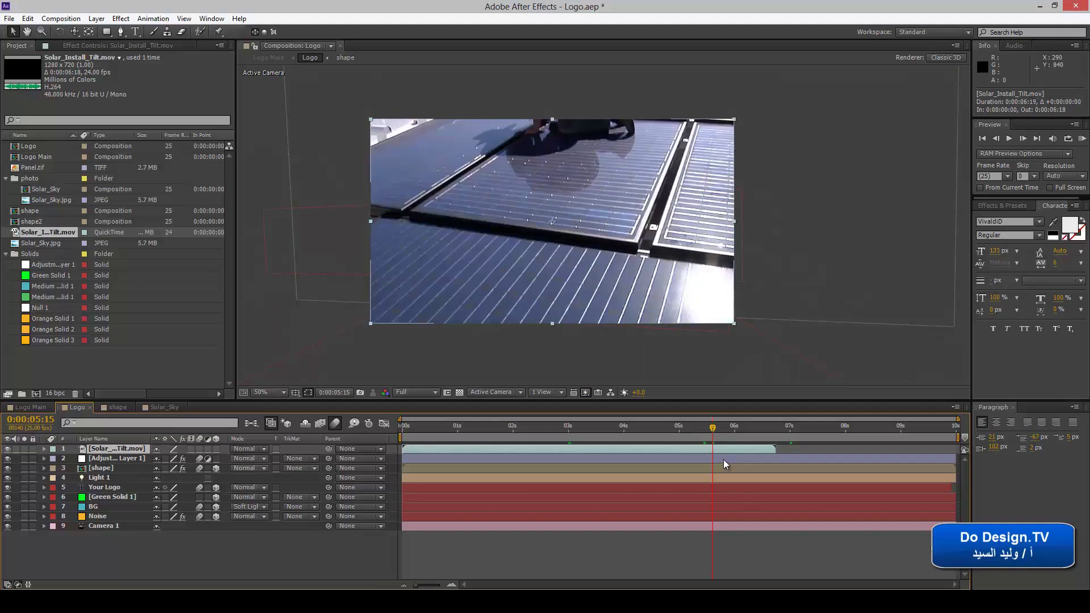
# - Try the time-reverse option on the Solar_Install_Tilt layer from 0:00:04:01 and scrub through the reversed clip
pyautogui.moveTo(712, 430); pyautogui.dragTo(624, 437)
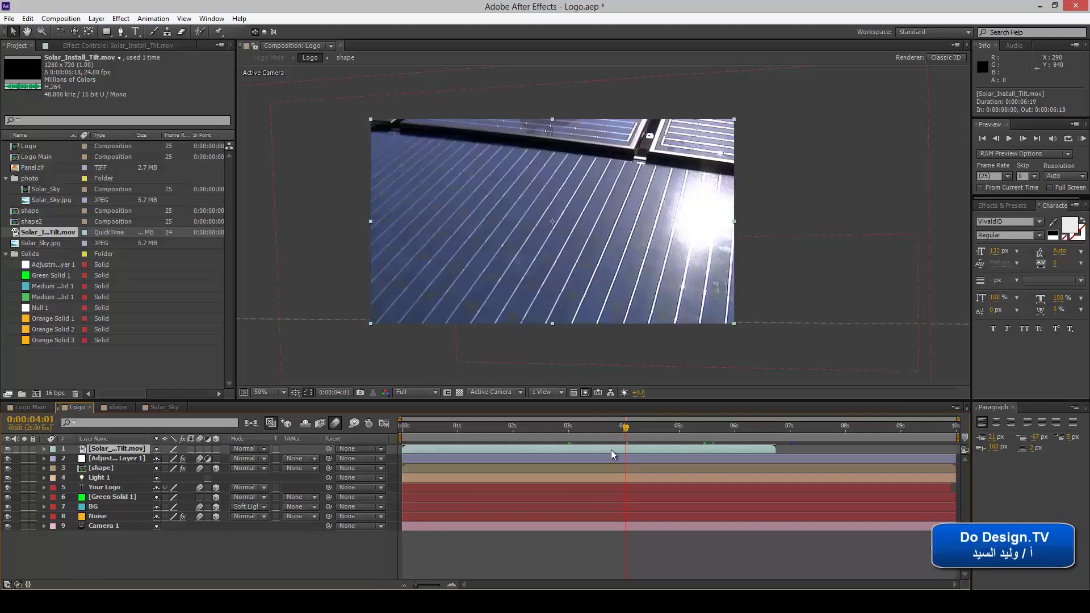
pyautogui.rightClick(611, 450)
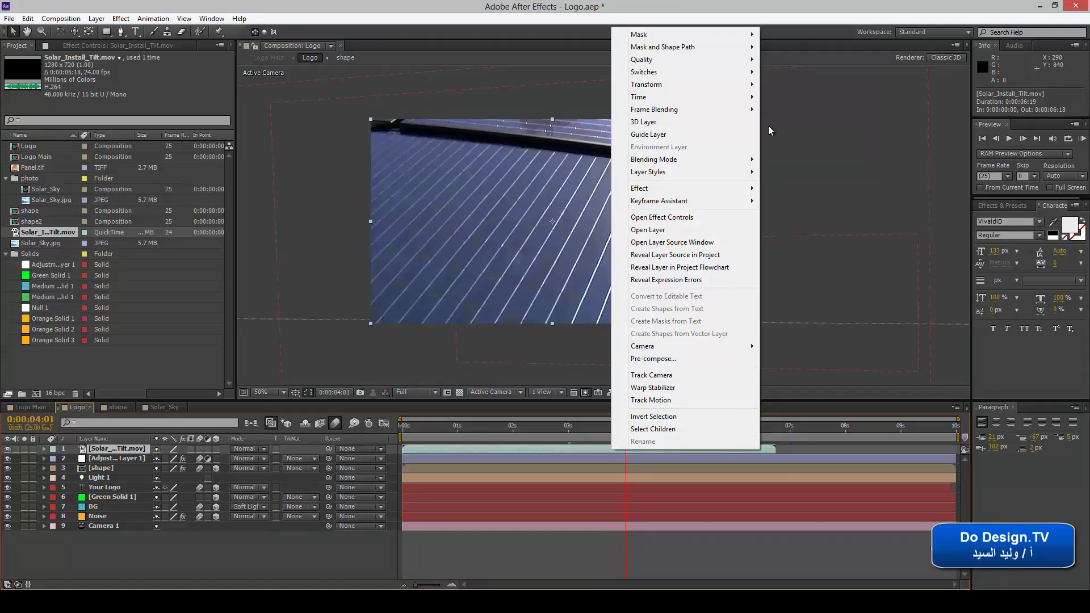
pyautogui.moveTo(749, 99)
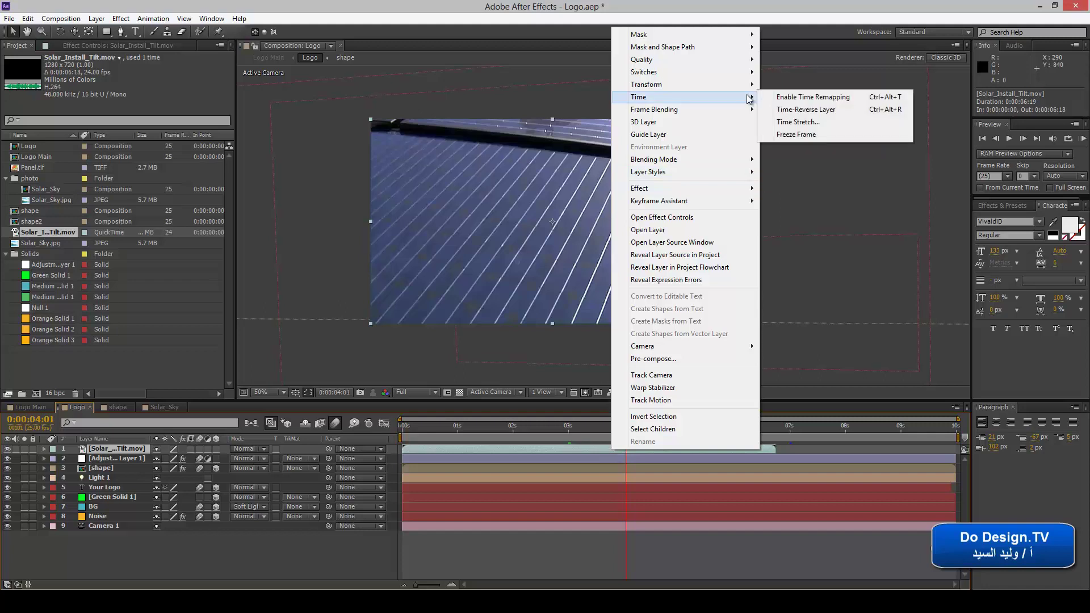
pyautogui.click(815, 114)
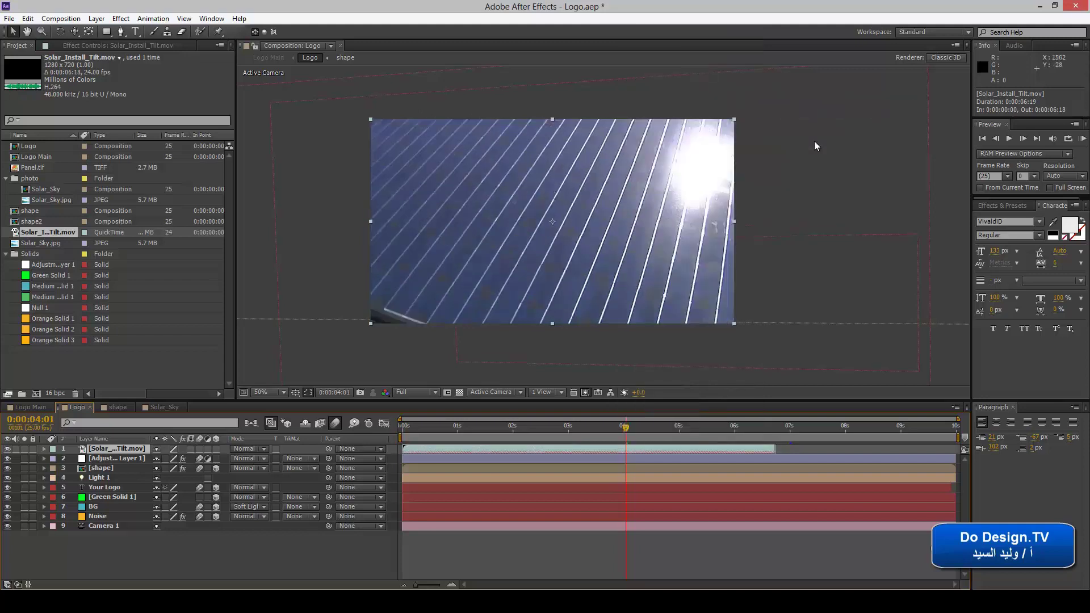
pyautogui.moveTo(633, 436); pyautogui.dragTo(577, 432)
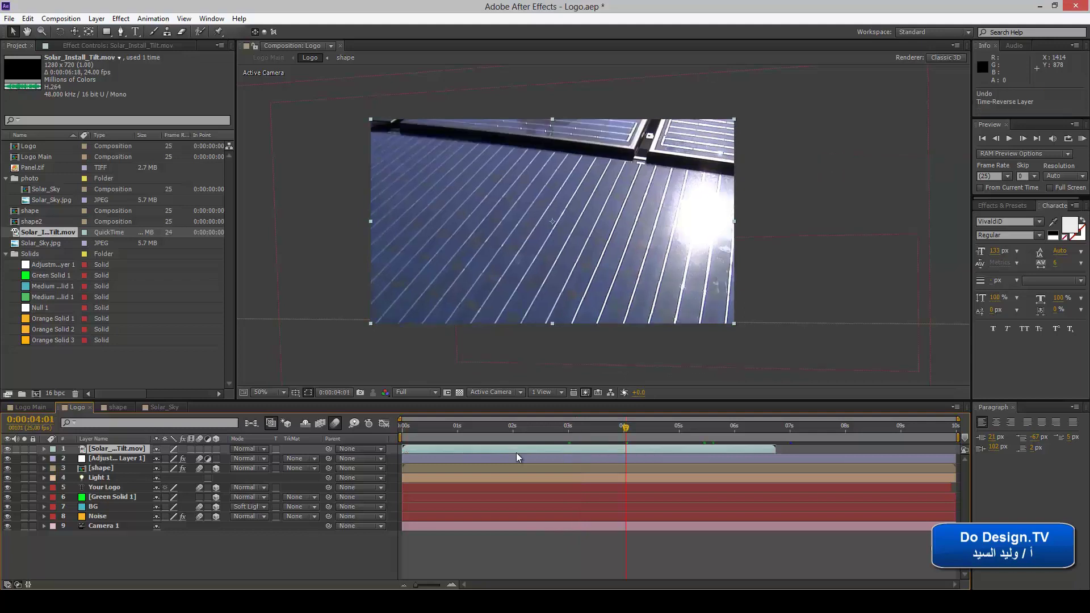
# - Time-stretch the Solar_Install_Tilt layer by a factor of 50%, holding its in-point, and scrub the faster clip to 0:00:02:16
pyautogui.rightClick(516, 452)
pyautogui.rightClick(509, 449)
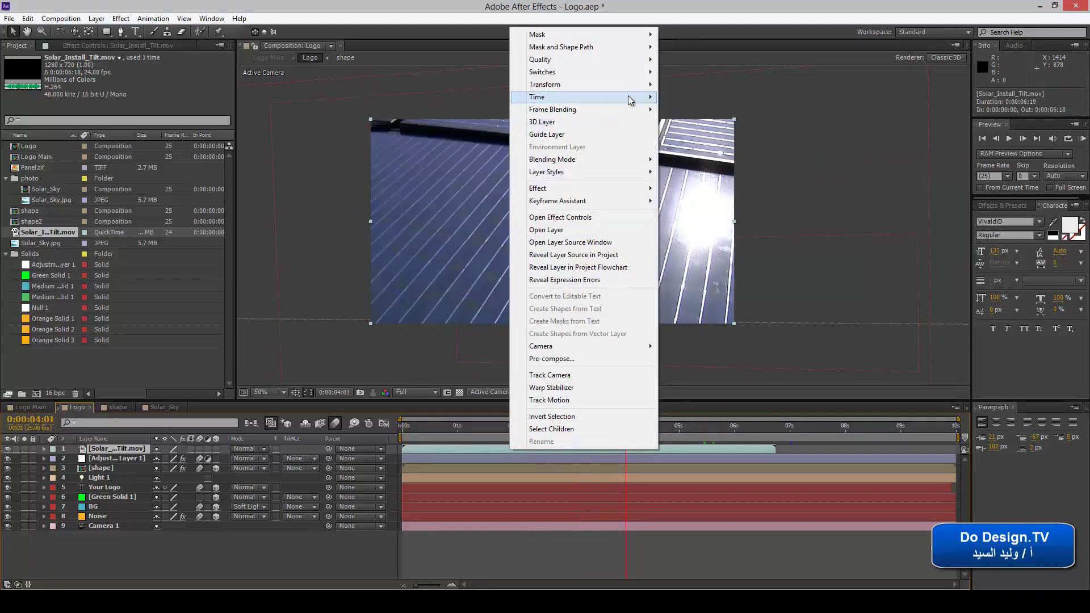
pyautogui.moveTo(632, 98)
pyautogui.click(696, 122)
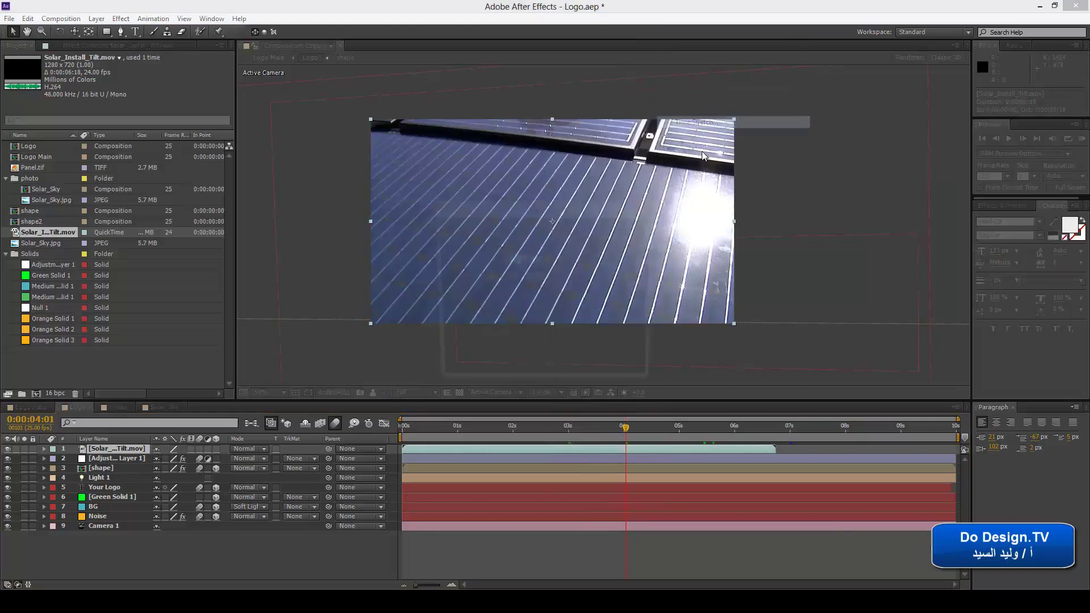
pyautogui.moveTo(553, 213); pyautogui.dragTo(427, 199)
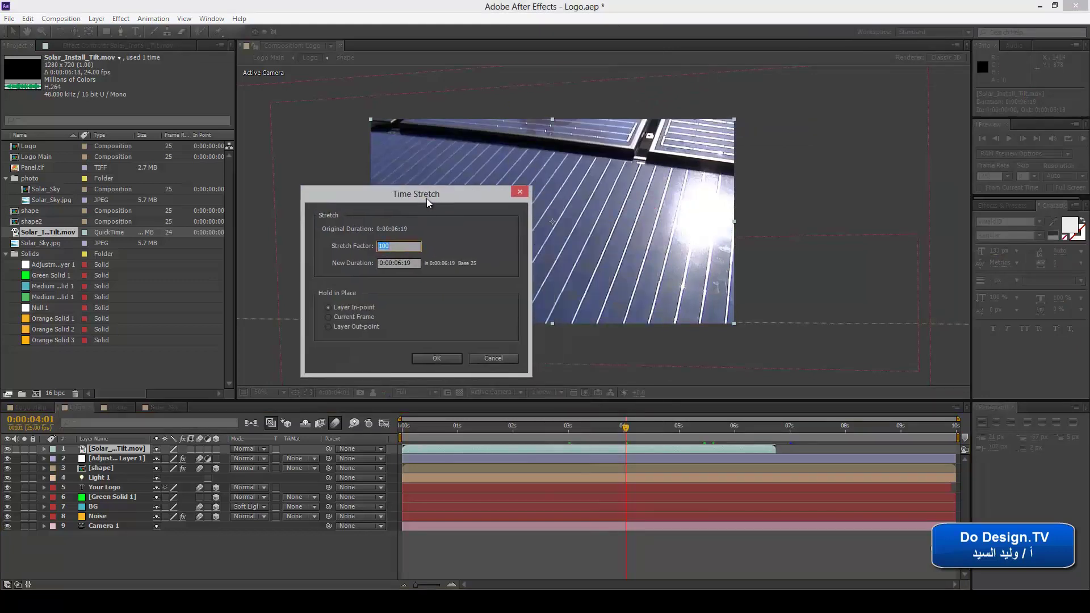
pyautogui.click(394, 246)
pyautogui.moveTo(412, 245); pyautogui.dragTo(311, 251)
pyautogui.write('50')
pyautogui.click(433, 359)
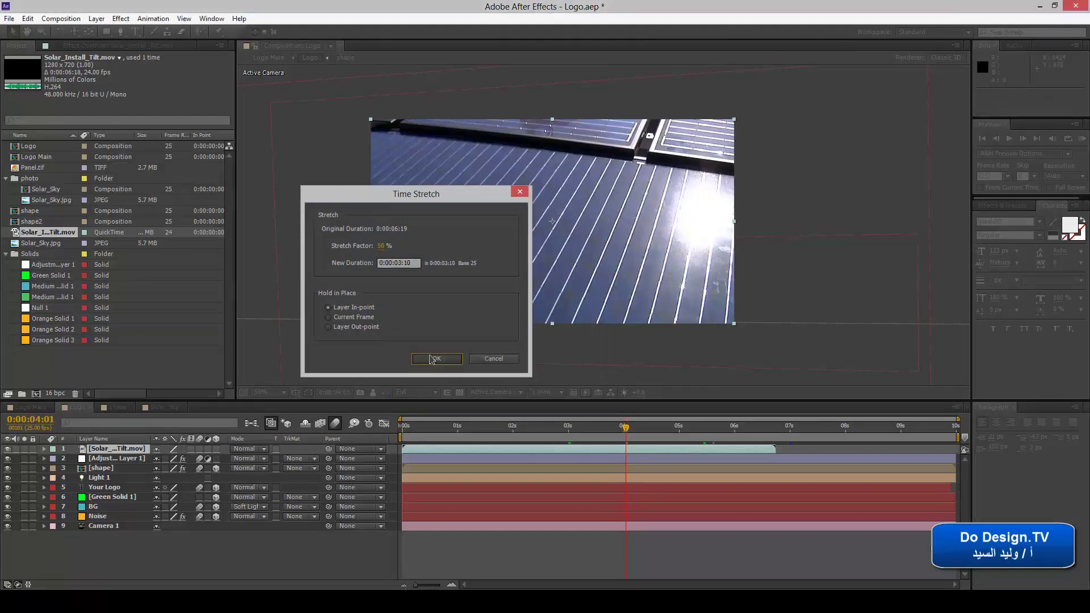
pyautogui.moveTo(599, 435); pyautogui.dragTo(548, 426)
# - Time-stretch the Solar_Install_Tilt layer to a new duration of 0:00:08:20 and scrub the slowed clip to 0:00:02:09
pyautogui.rightClick(501, 448)
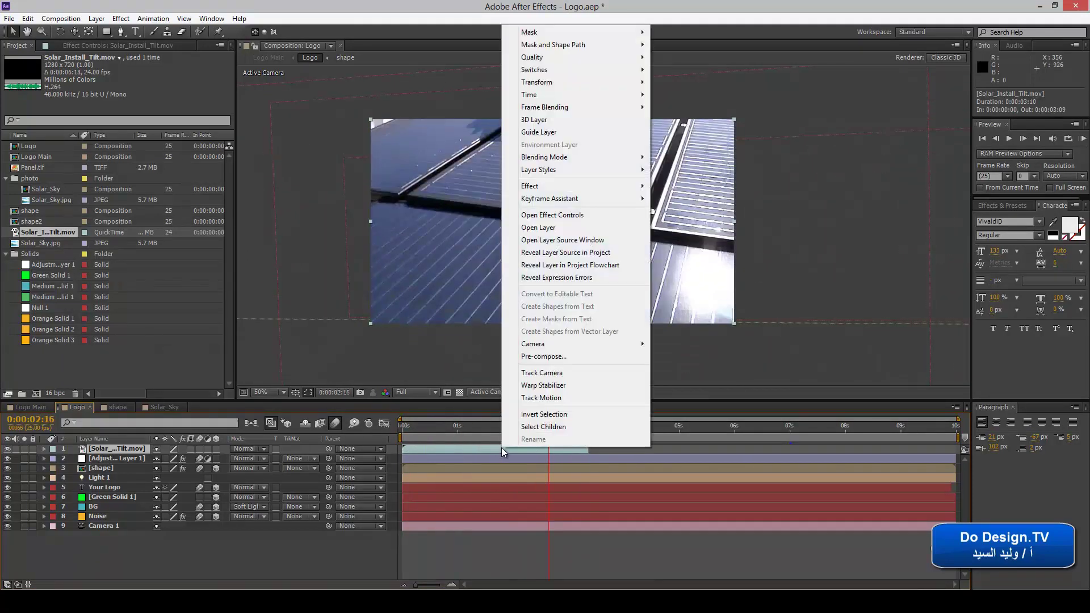
pyautogui.moveTo(631, 100)
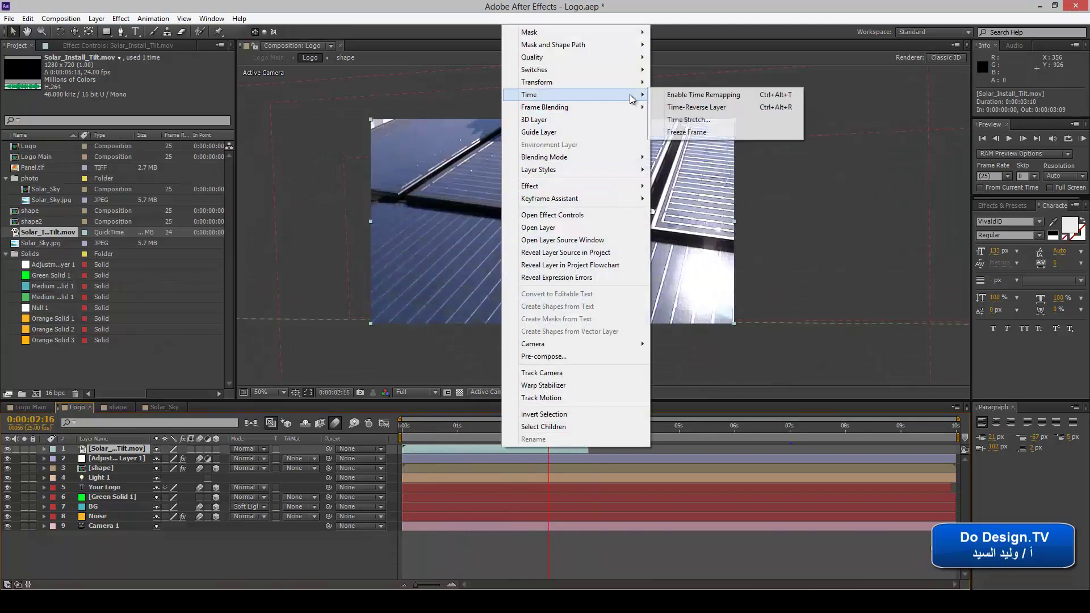
pyautogui.click(688, 120)
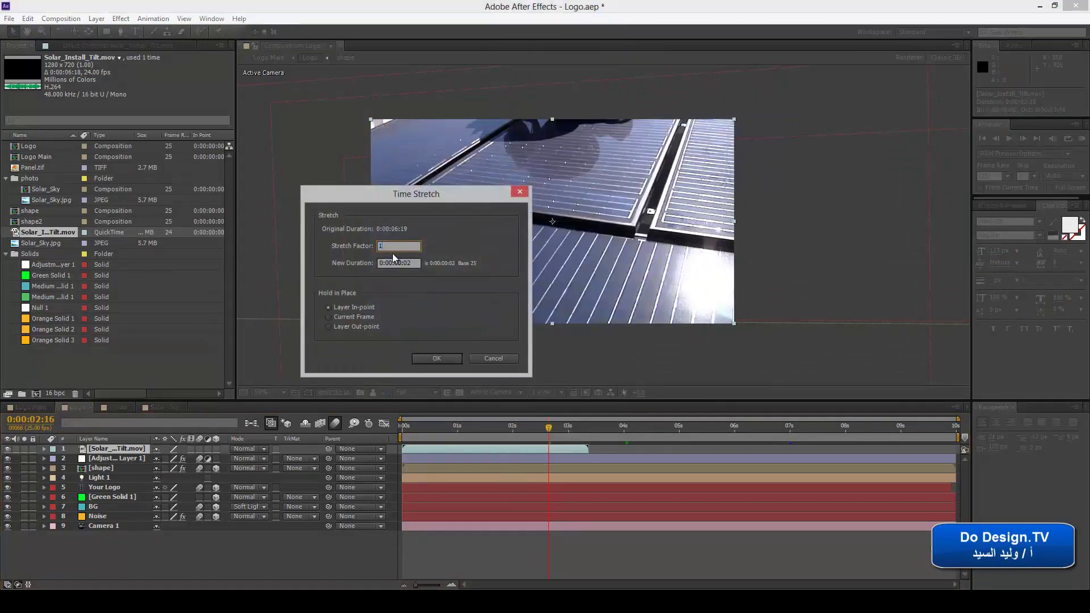
pyautogui.click(432, 360)
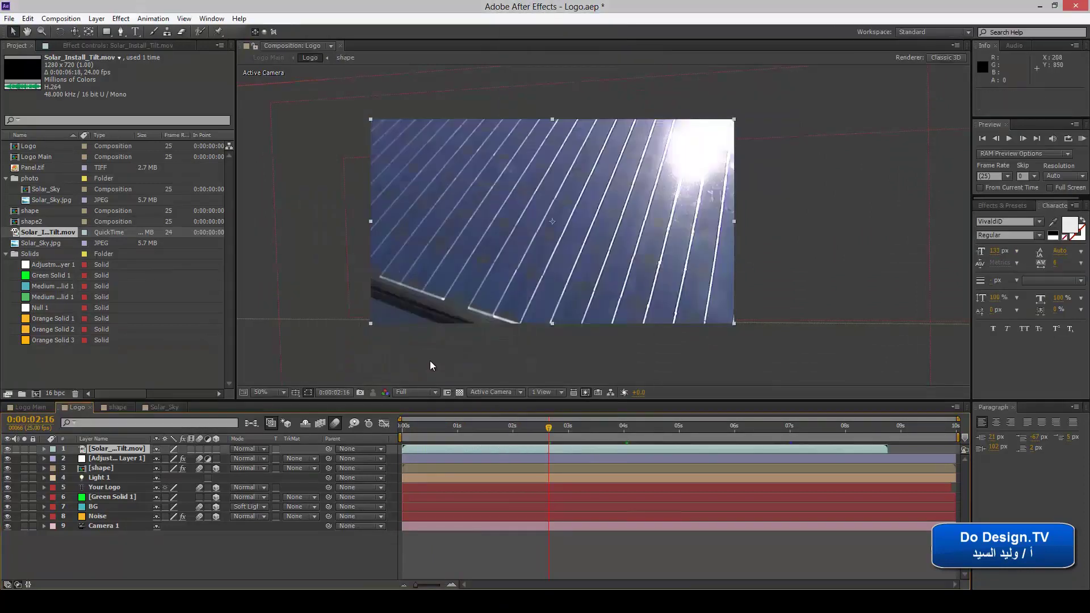
pyautogui.moveTo(549, 433)
pyautogui.mouseDown()
pyautogui.moveTo(423, 428)
pyautogui.moveTo(869, 431)
pyautogui.moveTo(533, 440)
pyautogui.mouseUp()
# - Enable time remapping on the Solar_Install_Tilt layer and scrub the clip to 0:00:03:05
pyautogui.rightClick(530, 448)
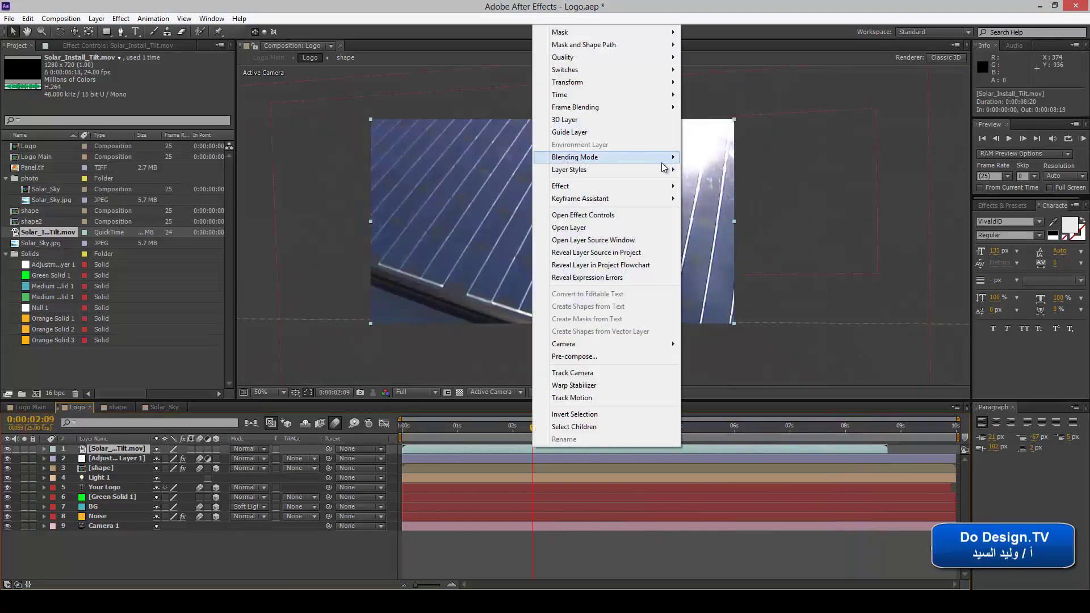
pyautogui.moveTo(673, 98)
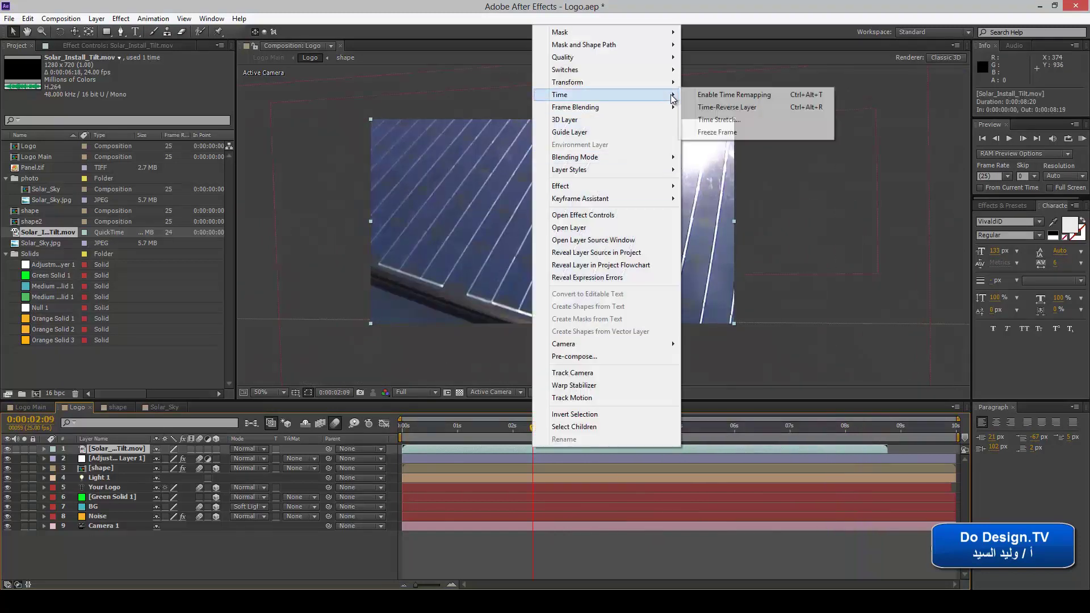
pyautogui.click(709, 97)
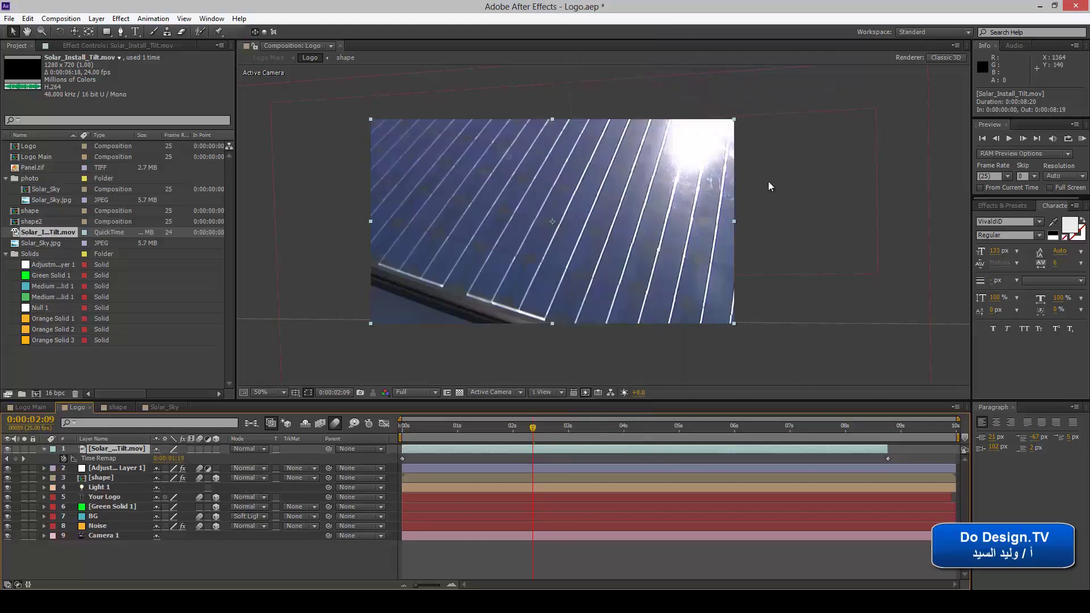
pyautogui.moveTo(533, 426); pyautogui.dragTo(580, 430)
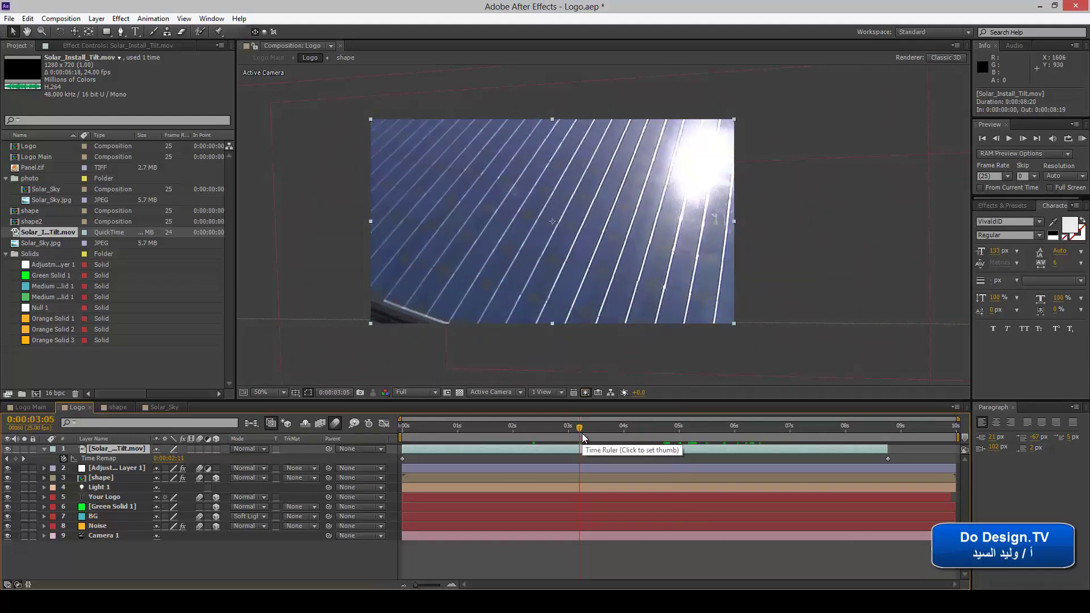
# - Add a Time Remap keyframe at 0:00:04:00, shift it to 0:00:07:03, and scrub through the retimed clip
pyautogui.click(403, 459)
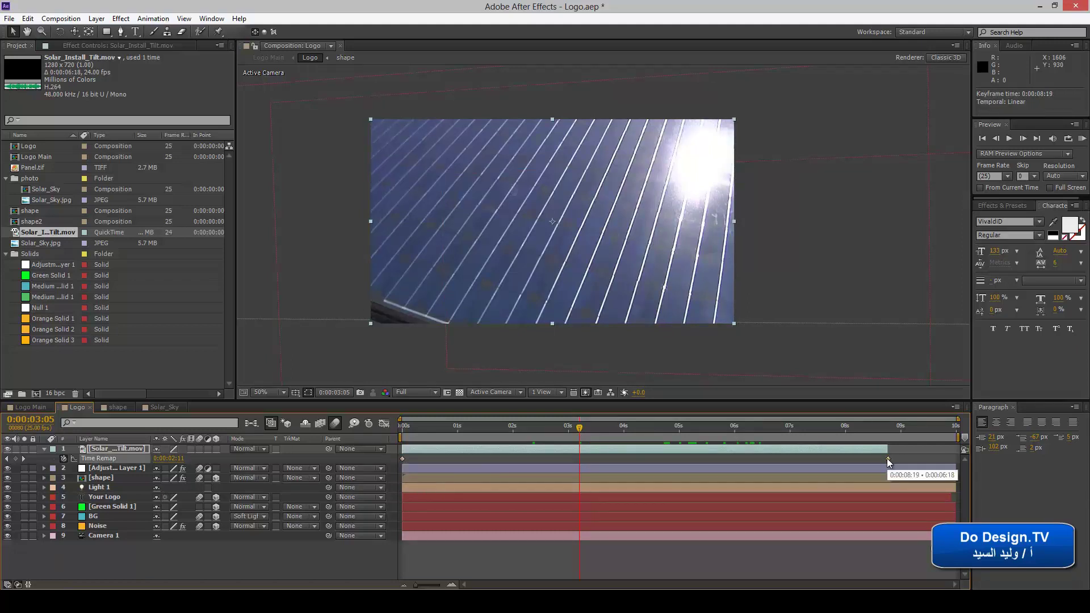
pyautogui.moveTo(585, 428); pyautogui.dragTo(624, 436)
pyautogui.click(15, 458)
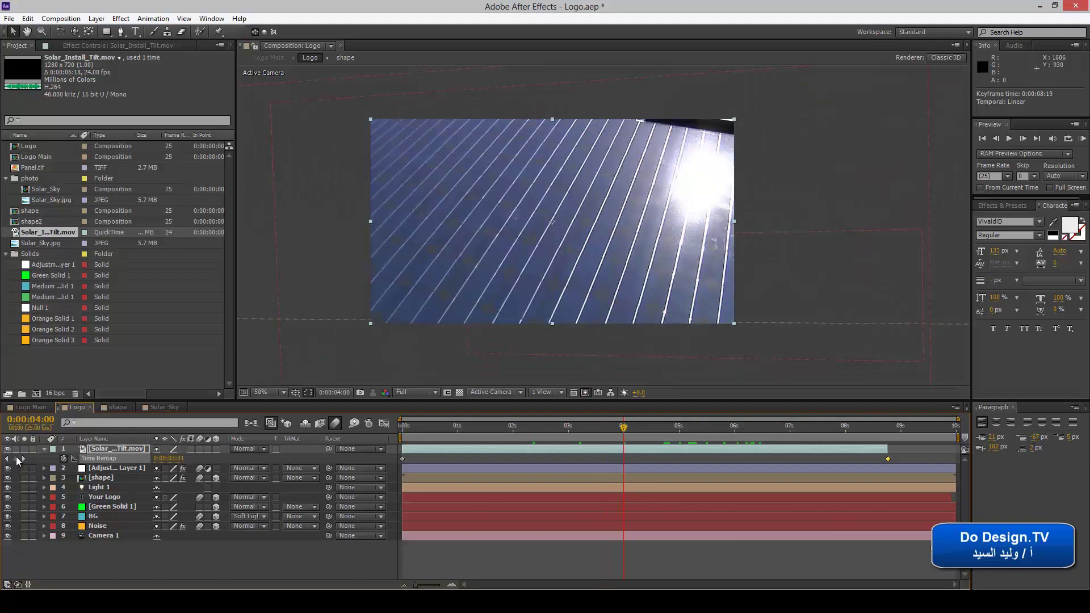
pyautogui.moveTo(623, 458); pyautogui.dragTo(762, 433)
pyautogui.moveTo(836, 438); pyautogui.dragTo(688, 459)
pyautogui.moveTo(557, 431); pyautogui.dragTo(784, 437)
pyautogui.moveTo(863, 442); pyautogui.dragTo(826, 439)
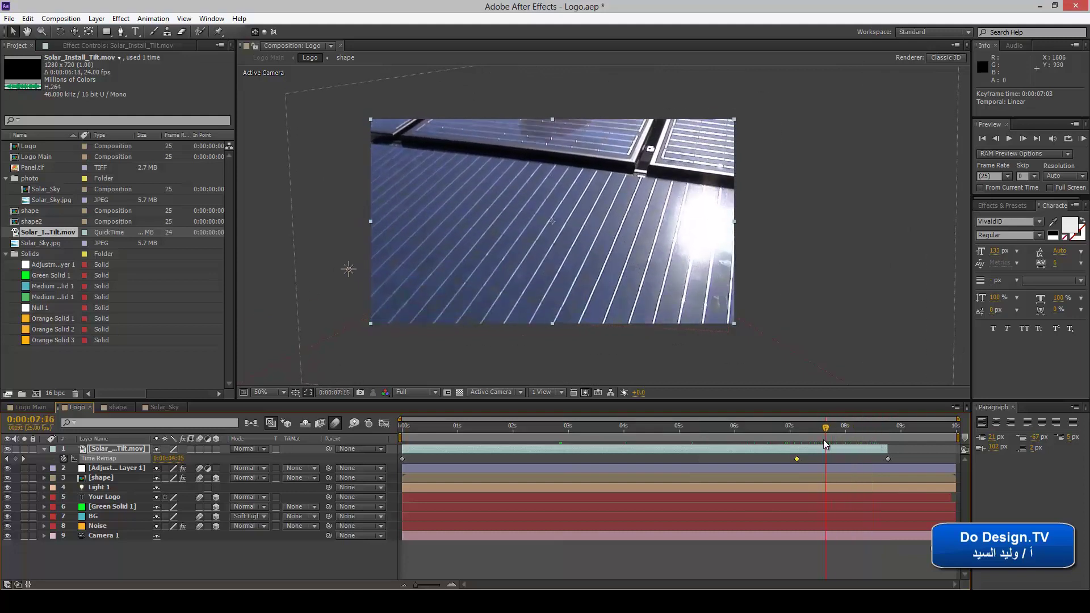
# - Move the middle Time Remap keyframe back to 0:00:04:16 to change the clip's speed
pyautogui.moveTo(827, 427); pyautogui.dragTo(660, 460)
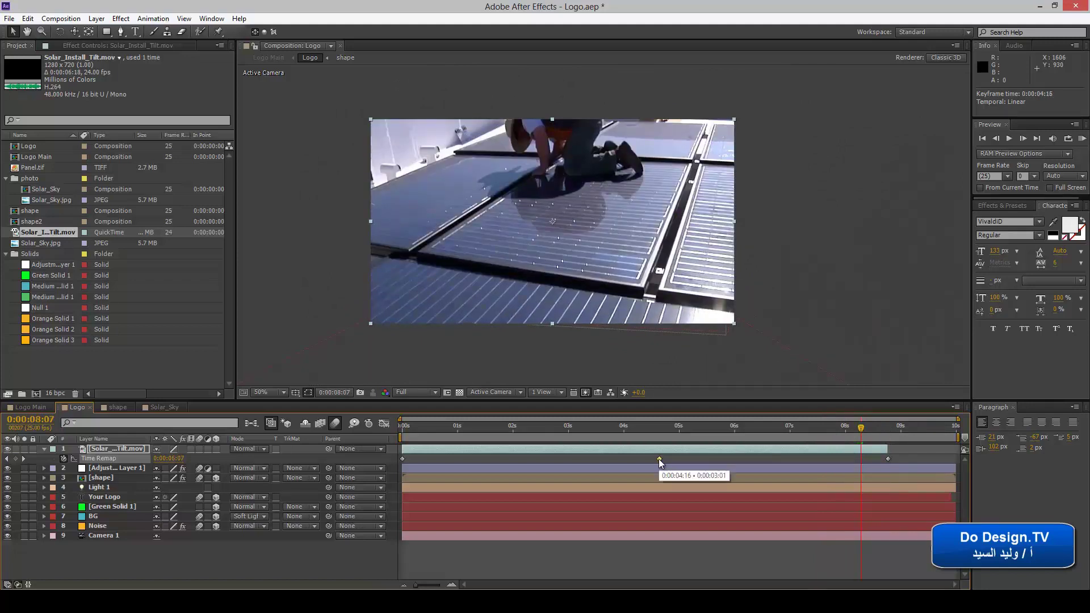
pyautogui.moveTo(659, 459); pyautogui.dragTo(659, 460)
# - Add a Time Remap keyframe at 0:00:05:00, shift it to 0:00:07:23, and scrub the clip to check its changing speed
pyautogui.moveTo(626, 427); pyautogui.dragTo(679, 433)
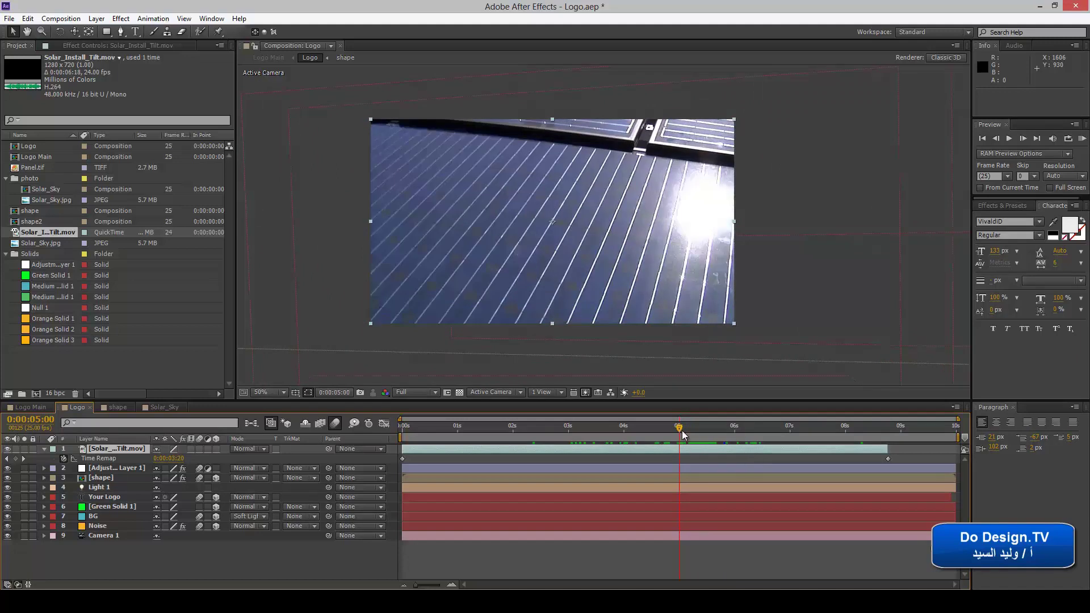
pyautogui.click(16, 458)
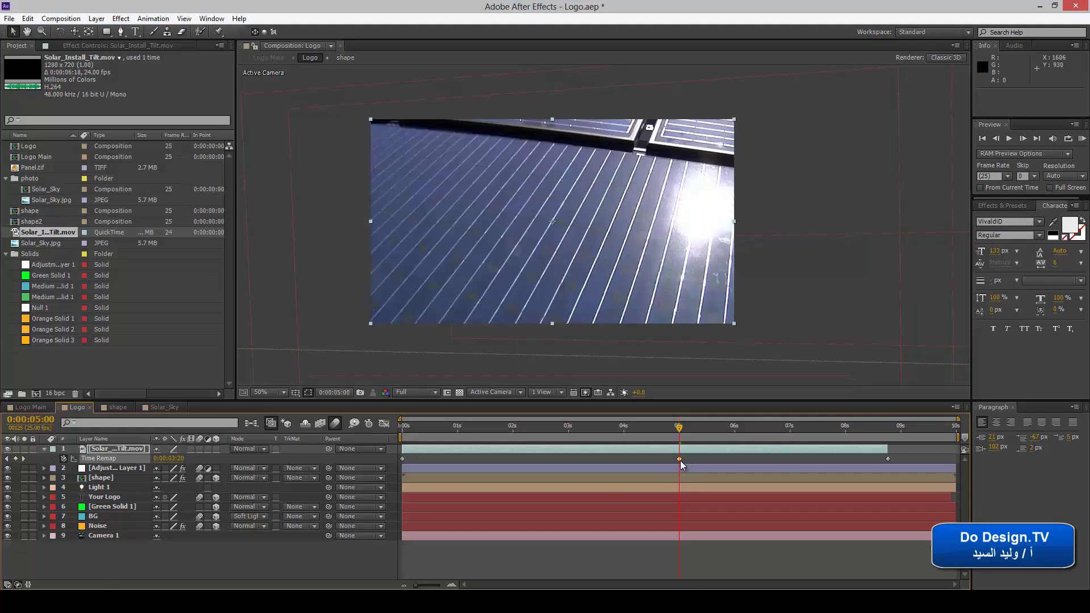
pyautogui.moveTo(679, 458); pyautogui.dragTo(840, 458)
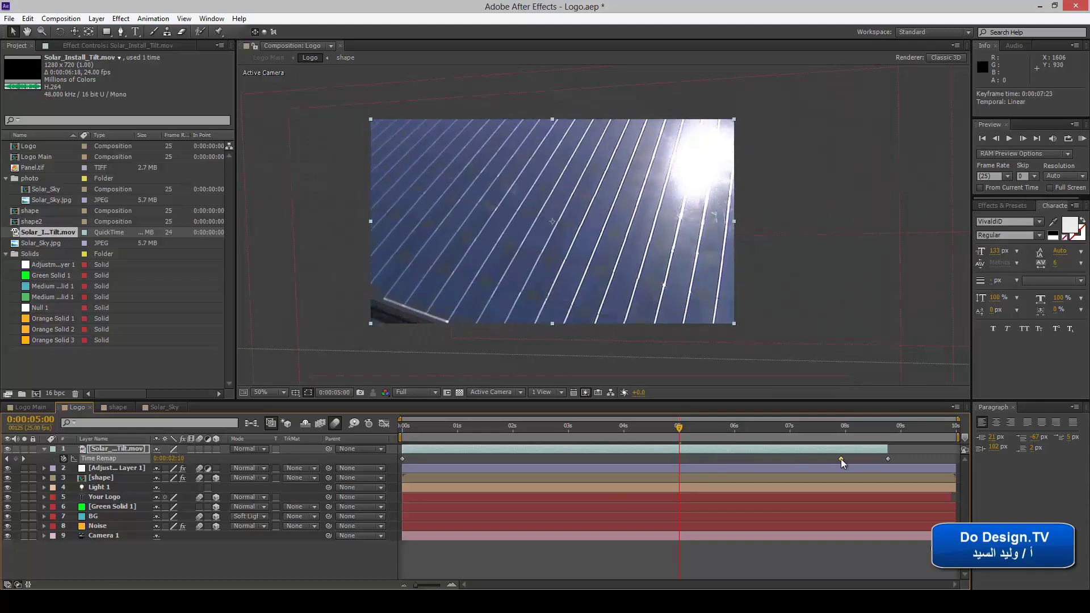
pyautogui.moveTo(680, 427); pyautogui.dragTo(842, 434)
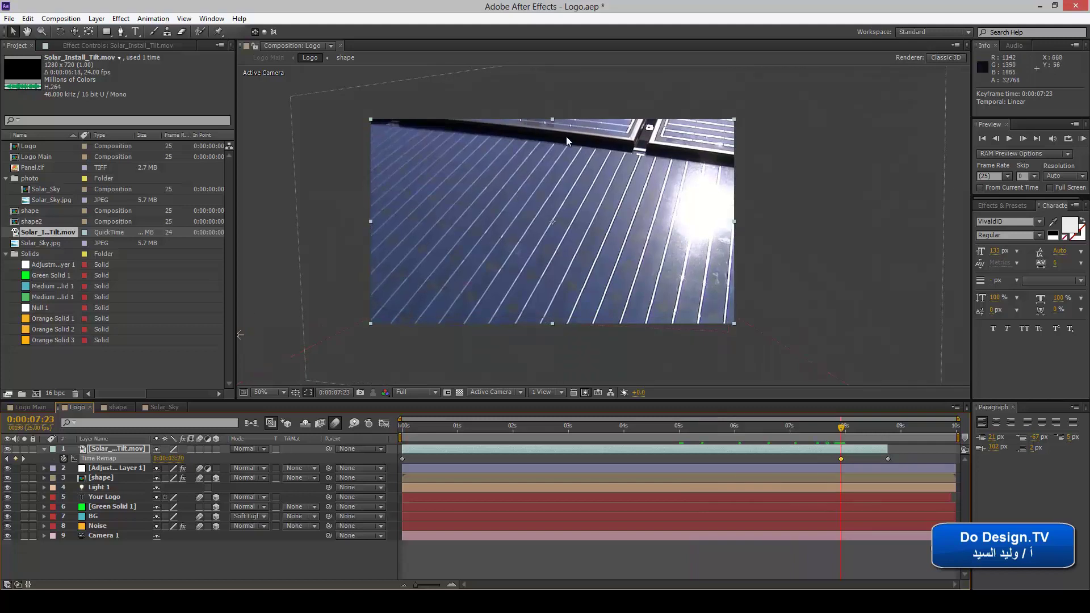
pyautogui.moveTo(850, 431); pyautogui.dragTo(526, 433)
pyautogui.moveTo(404, 432); pyautogui.dragTo(856, 438)
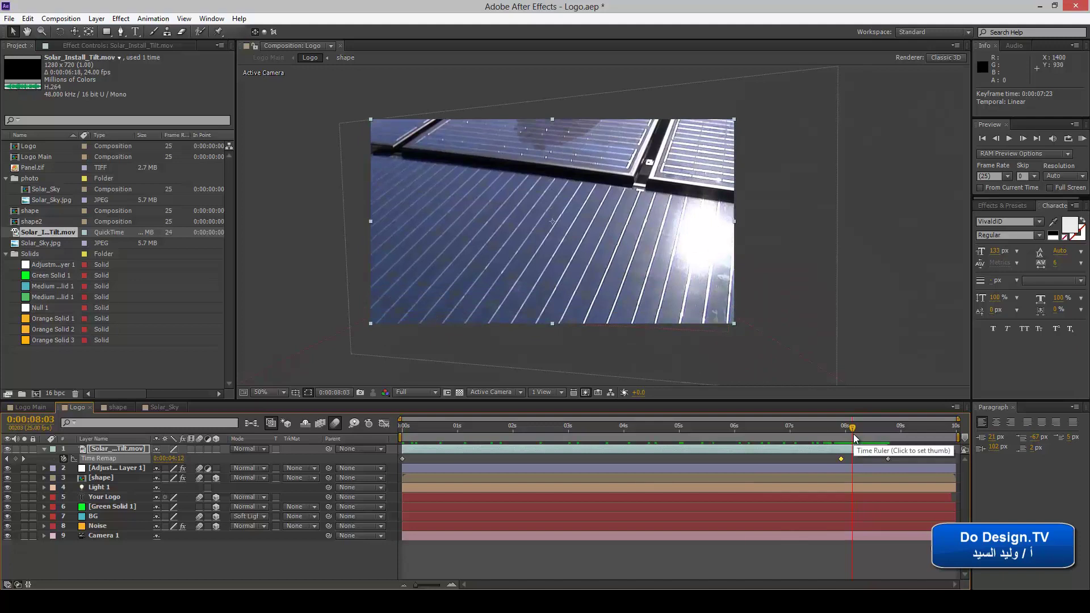
# - Freeze the Solar_Install_Tilt layer on its frame at 0:00:08:16 and scrub the timeline to check the still
pyautogui.moveTo(533, 435); pyautogui.dragTo(881, 434)
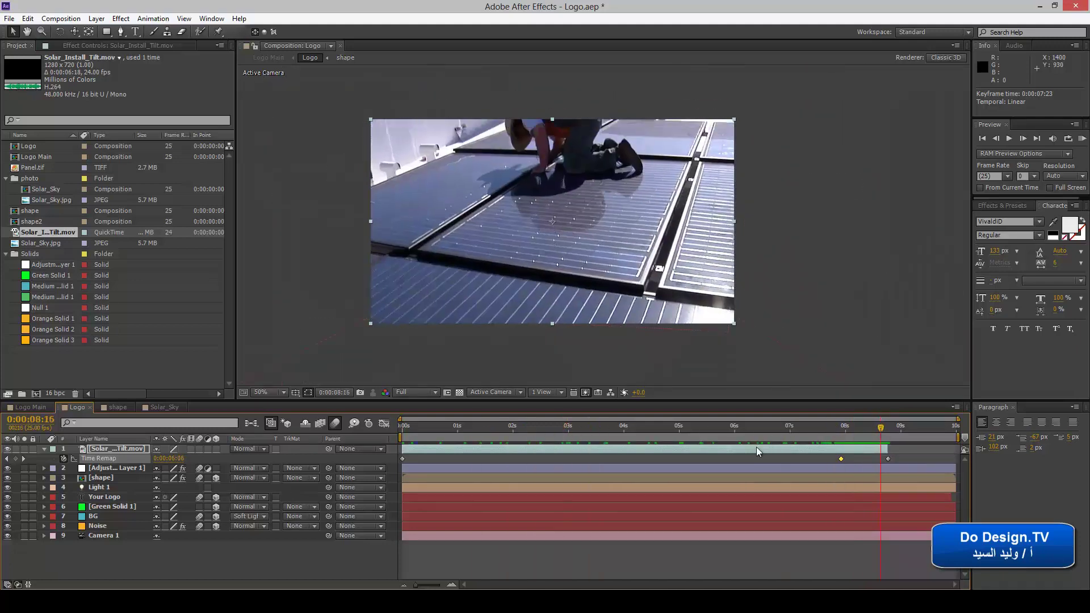
pyautogui.rightClick(757, 450)
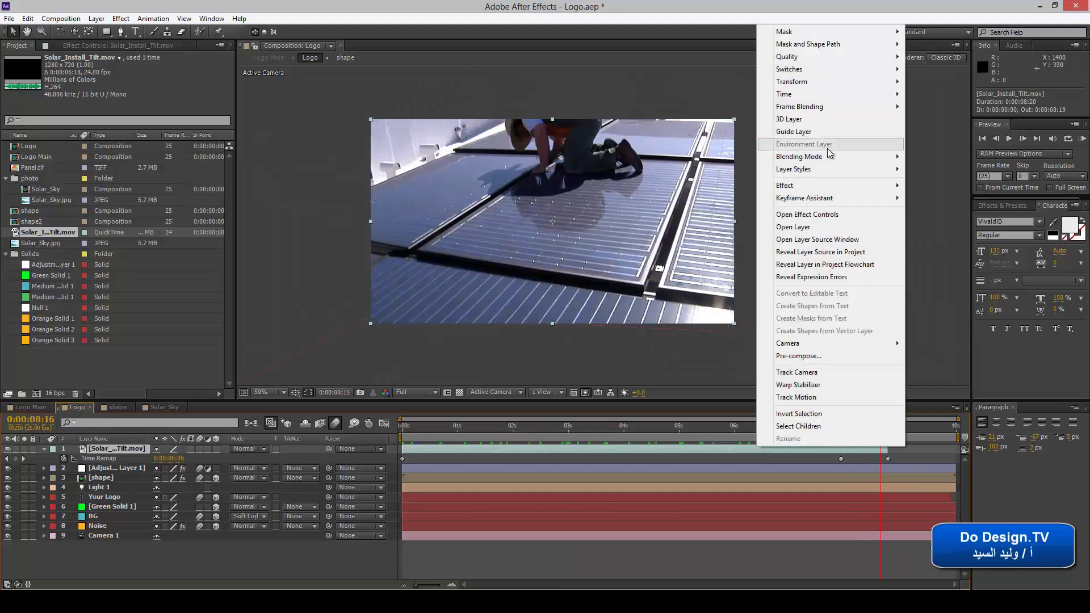
pyautogui.moveTo(888, 96)
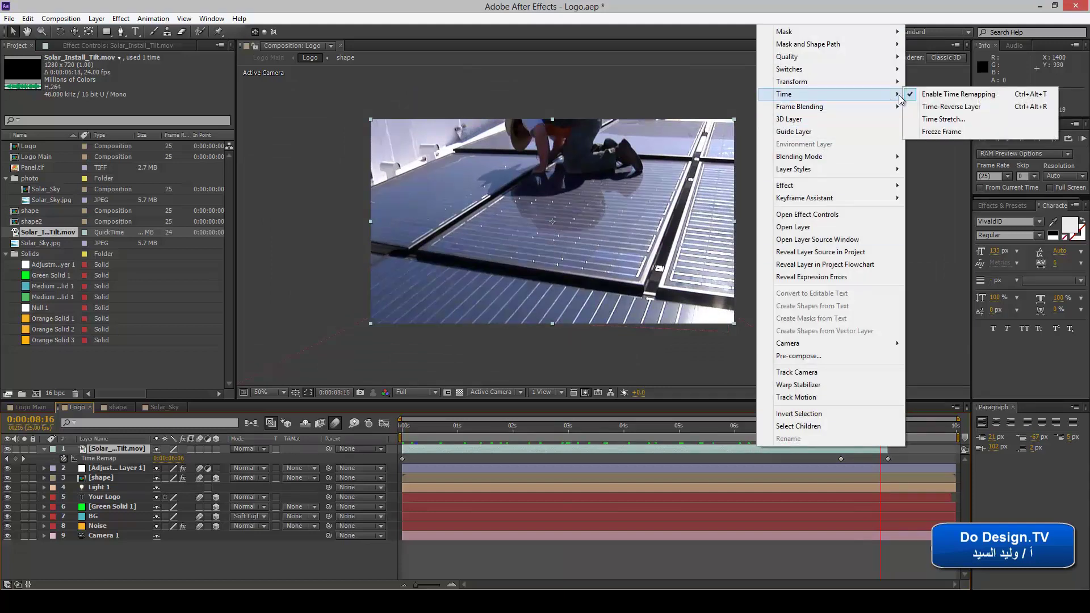
pyautogui.click(937, 132)
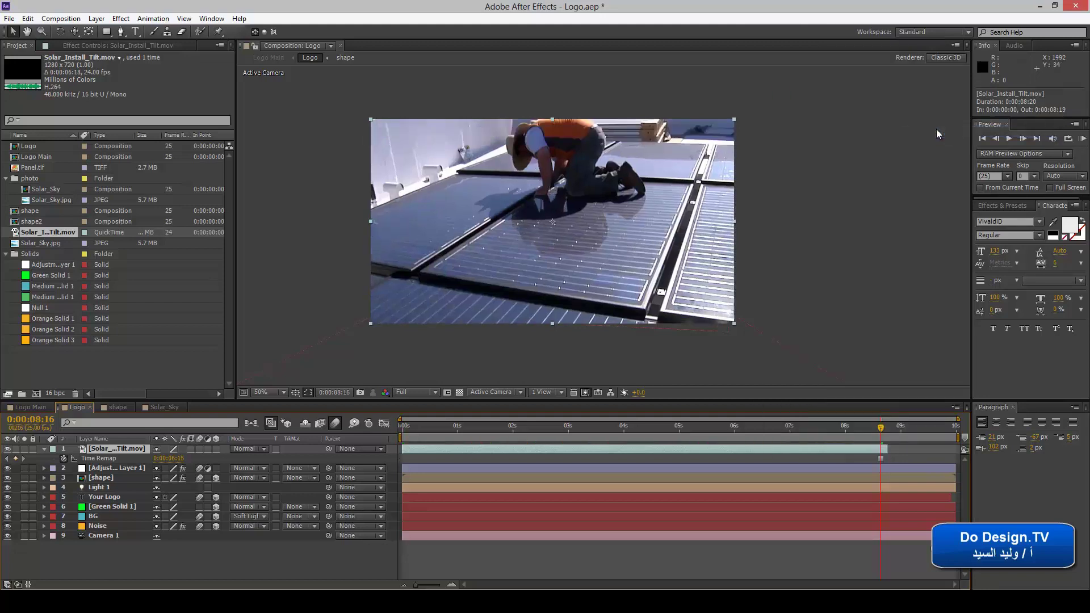
pyautogui.moveTo(880, 429)
pyautogui.mouseDown()
pyautogui.moveTo(780, 434)
pyautogui.moveTo(882, 435)
pyautogui.mouseUp()
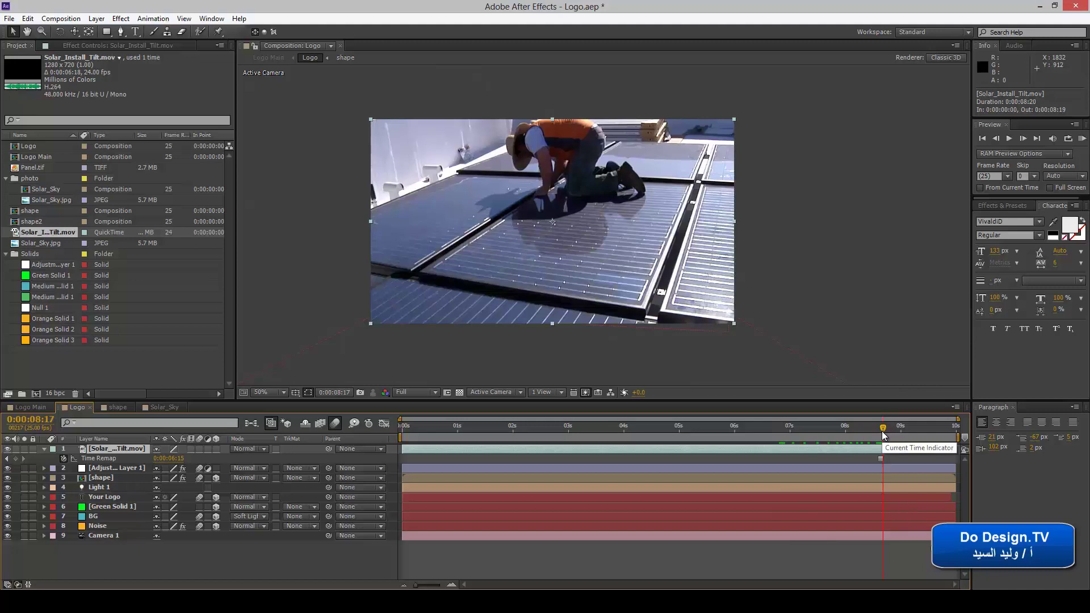
pyautogui.hotkey('alt', ']')
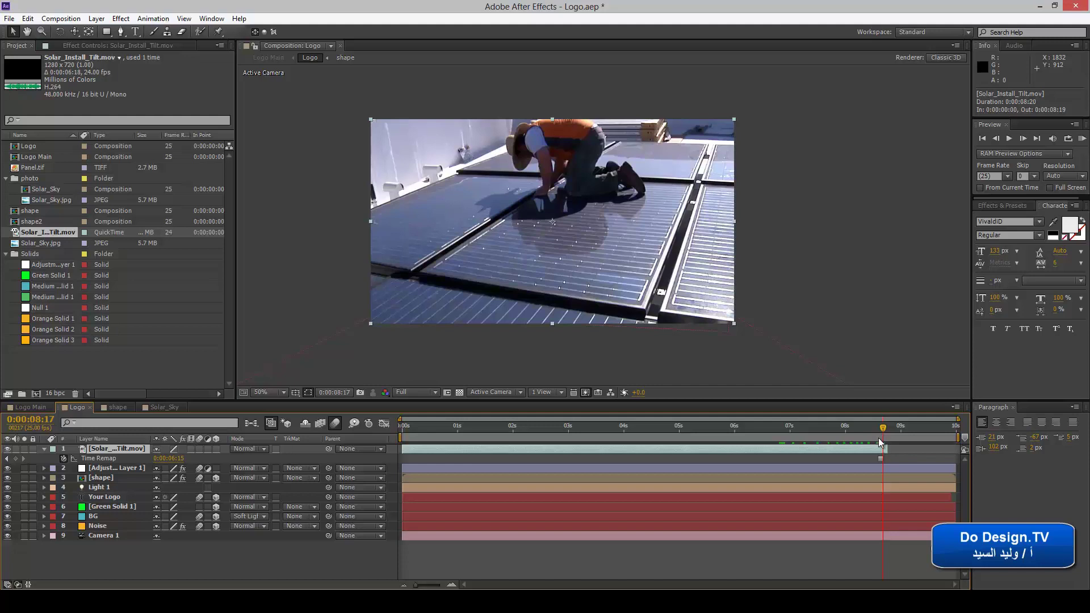
pyautogui.moveTo(882, 439); pyautogui.dragTo(420, 433)
pyautogui.moveTo(636, 432); pyautogui.dragTo(714, 435)
# - Delete the Solar_Install_Tilt layer's Time Remap property and scrub the clip to 0:00:08:00
pyautogui.click(102, 459)
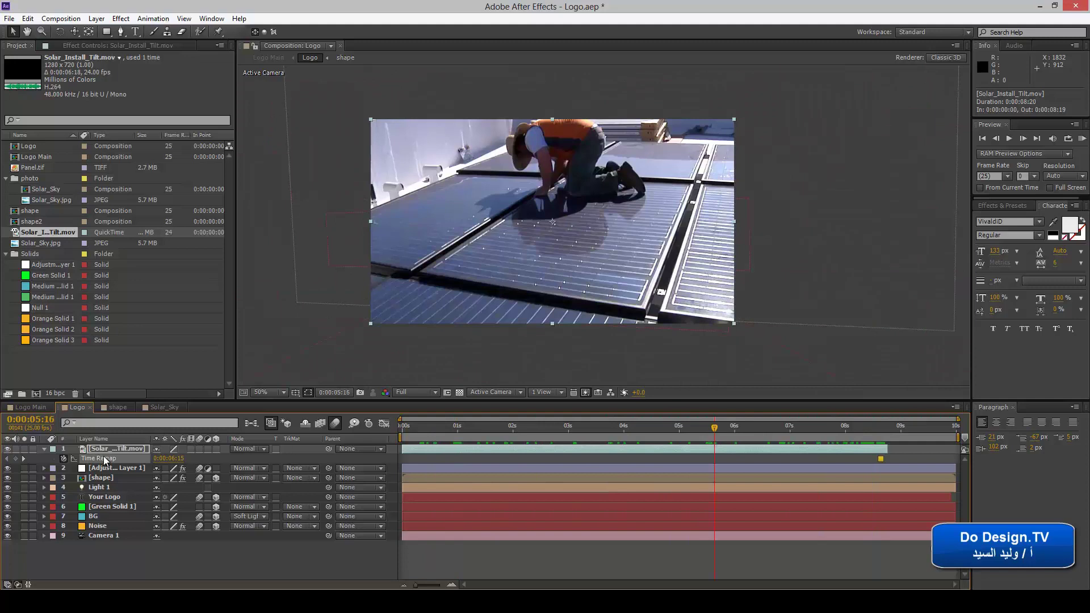
pyautogui.press('Delete')
pyautogui.moveTo(717, 431); pyautogui.dragTo(847, 430)
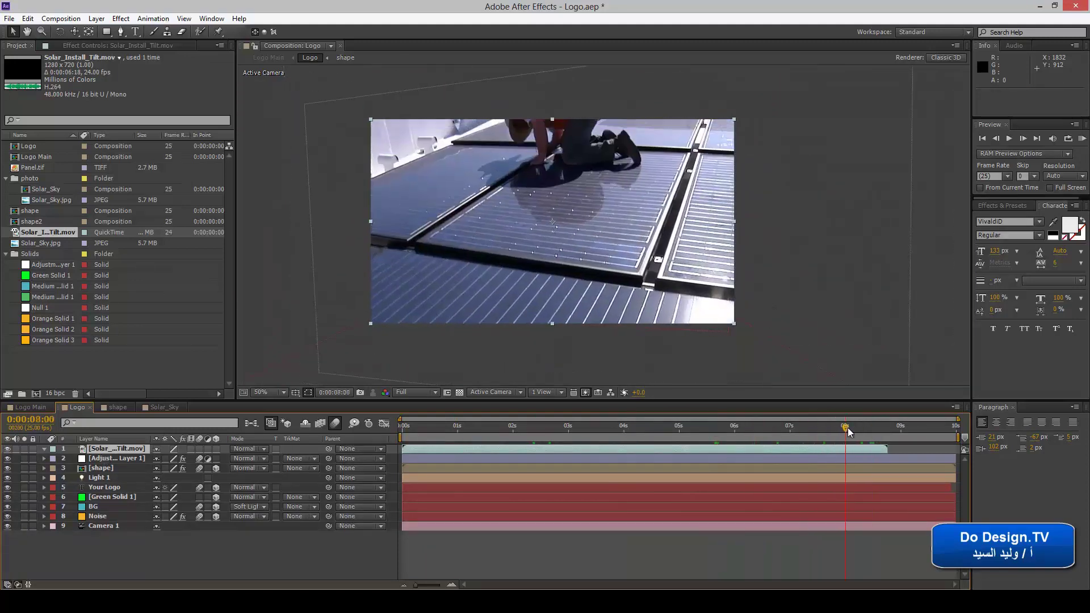
# - Freeze the Solar_Install_Tilt layer on its frame at 0:00:08:00 and scrub back to 0:00:07:15
pyautogui.rightClick(617, 449)
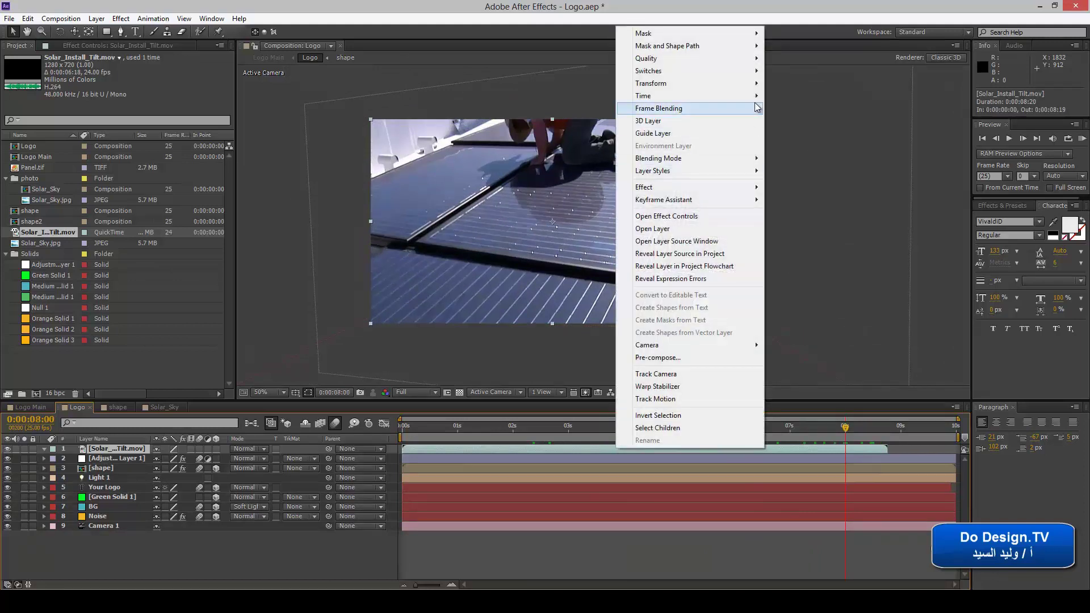
pyautogui.moveTo(755, 98)
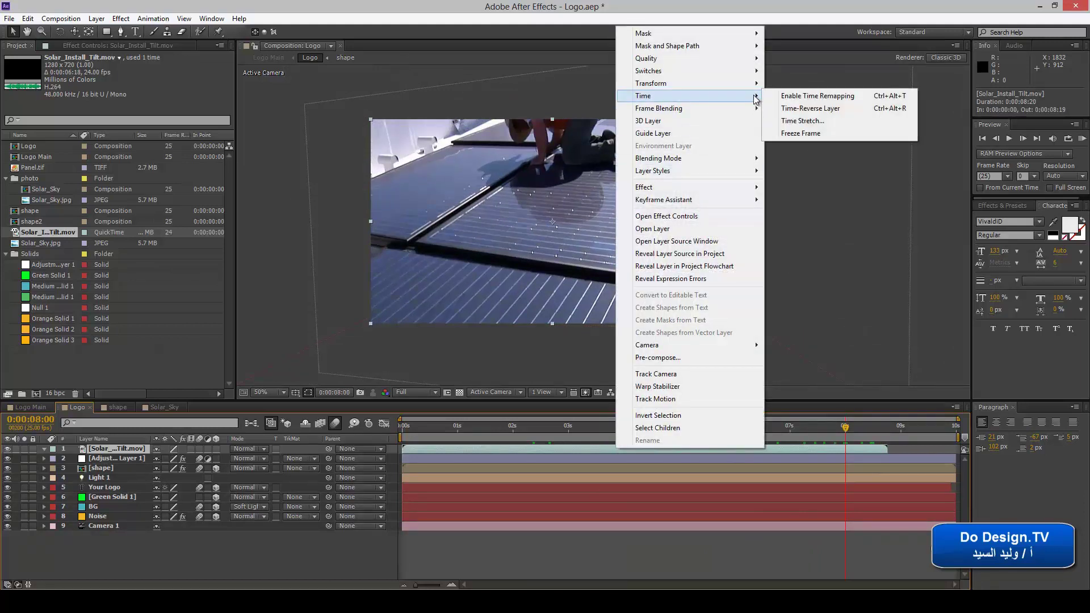
pyautogui.click(801, 134)
pyautogui.moveTo(842, 435)
pyautogui.mouseDown()
pyautogui.moveTo(480, 434)
pyautogui.moveTo(823, 434)
pyautogui.mouseUp()
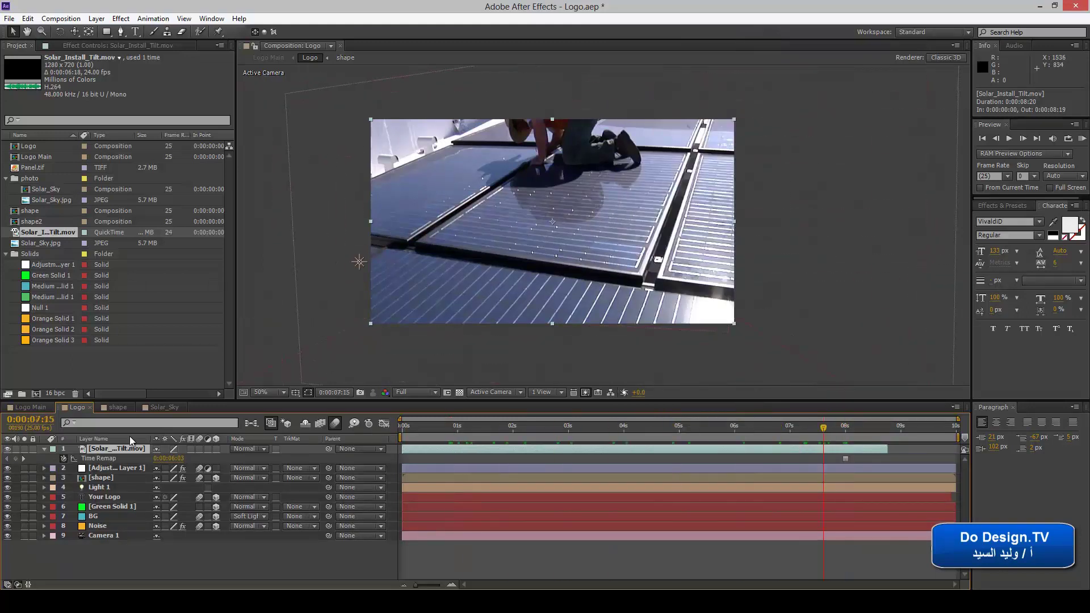
# - Scrub the frozen clip back toward its start, and shift its Time Remap keyframe to about 3.5 seconds
pyautogui.click(107, 460)
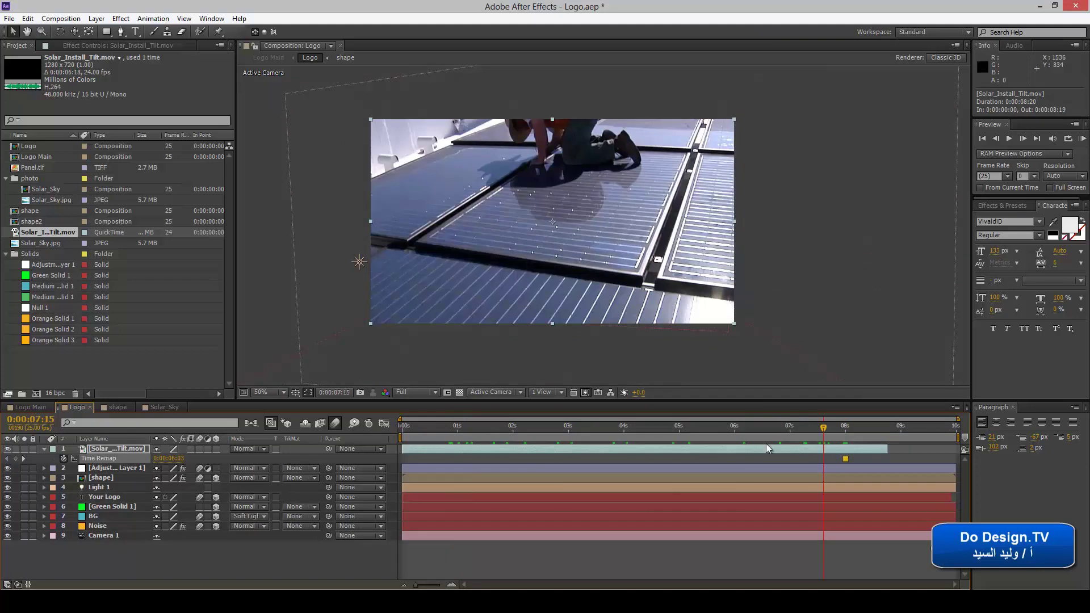
pyautogui.moveTo(823, 430); pyautogui.dragTo(666, 457)
pyautogui.click(552, 427)
pyautogui.moveTo(410, 429); pyautogui.dragTo(409, 429)
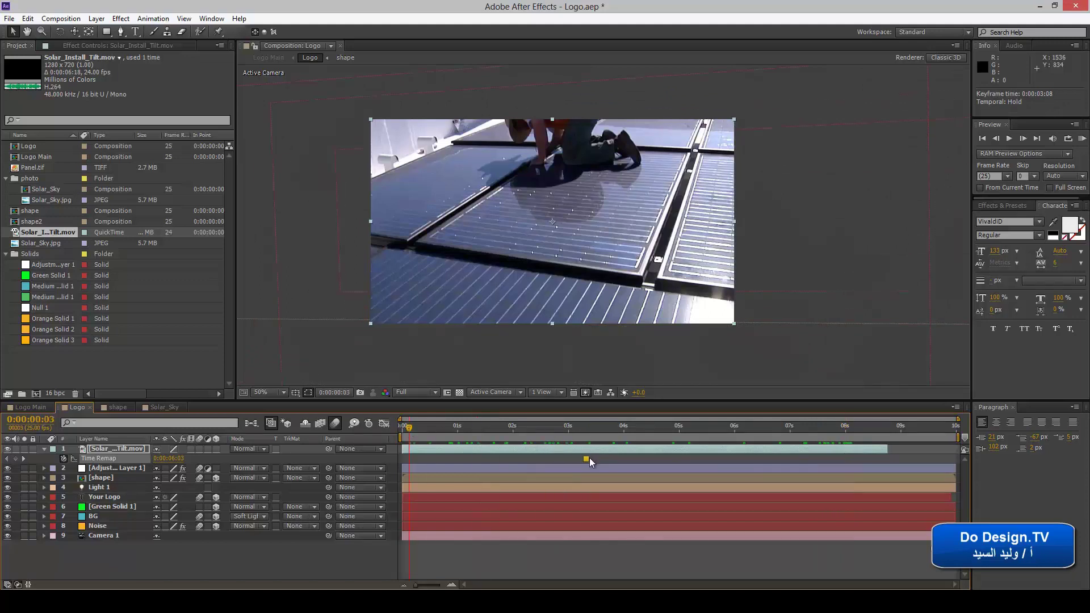
pyautogui.moveTo(586, 458)
pyautogui.mouseDown()
pyautogui.moveTo(577, 459)
pyautogui.moveTo(601, 459)
pyautogui.mouseUp()
pyautogui.moveTo(414, 429); pyautogui.dragTo(823, 436)
# - Remove the freeze by deleting the Solar_Install_Tilt layer's Time Remap property
pyautogui.rightClick(794, 452)
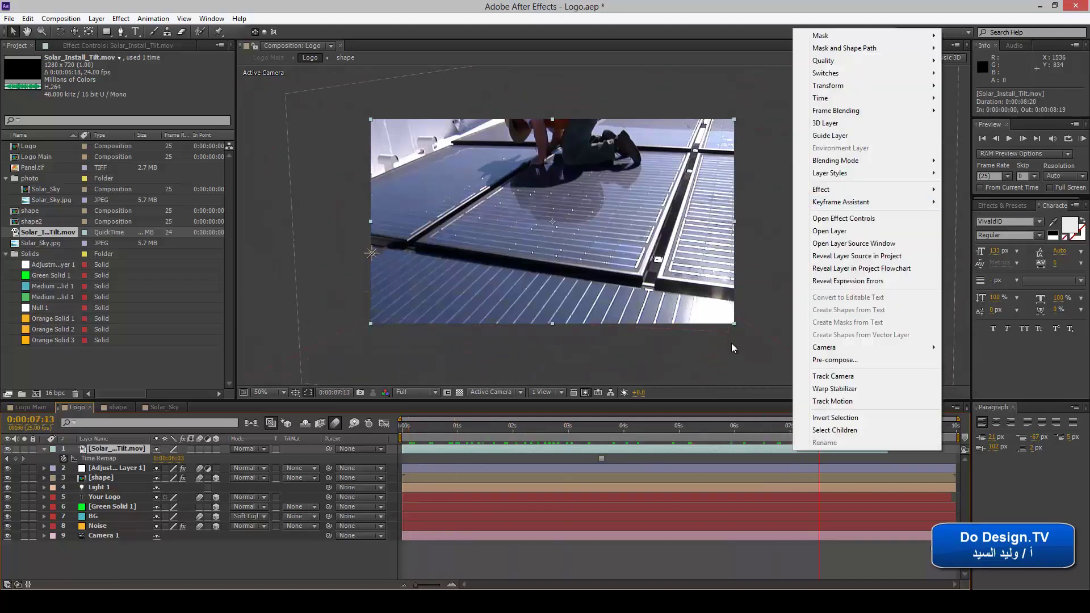
pyautogui.click(680, 448)
pyautogui.click(103, 458)
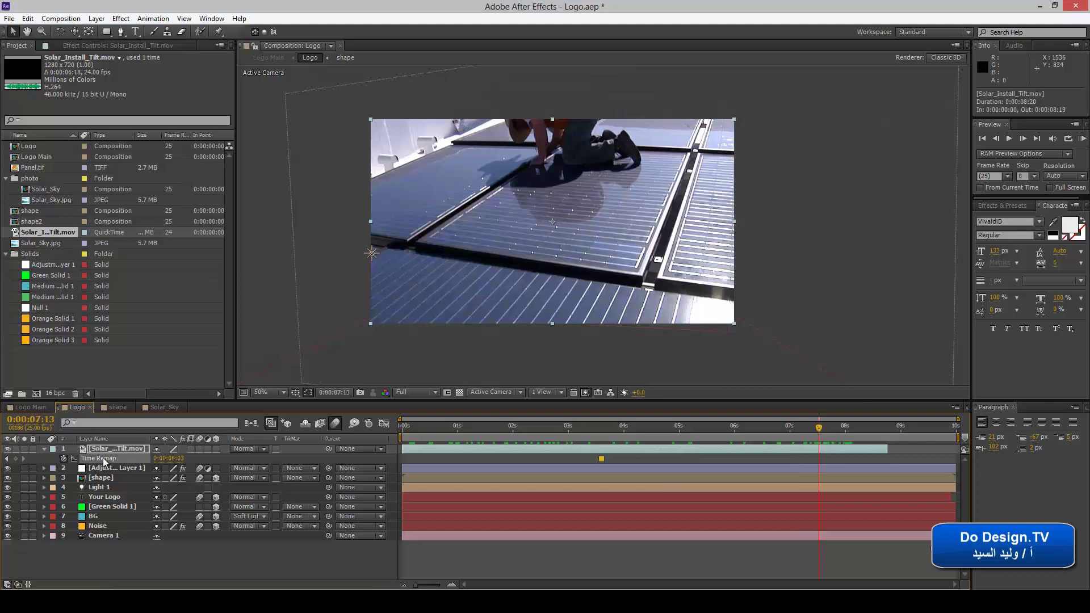
pyautogui.press('Delete')
# - Freeze the Solar_Install_Tilt layer on its frame at 0:00:00:09 and scrub the timeline to check the still
pyautogui.moveTo(825, 427); pyautogui.dragTo(425, 436)
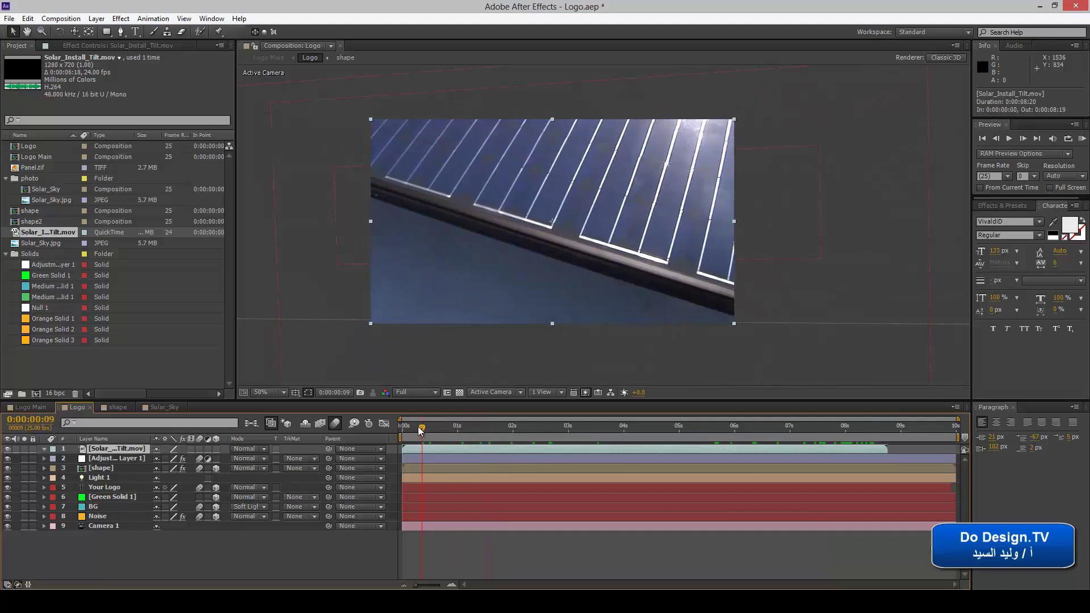
pyautogui.rightClick(428, 449)
pyautogui.moveTo(554, 99)
pyautogui.click(614, 132)
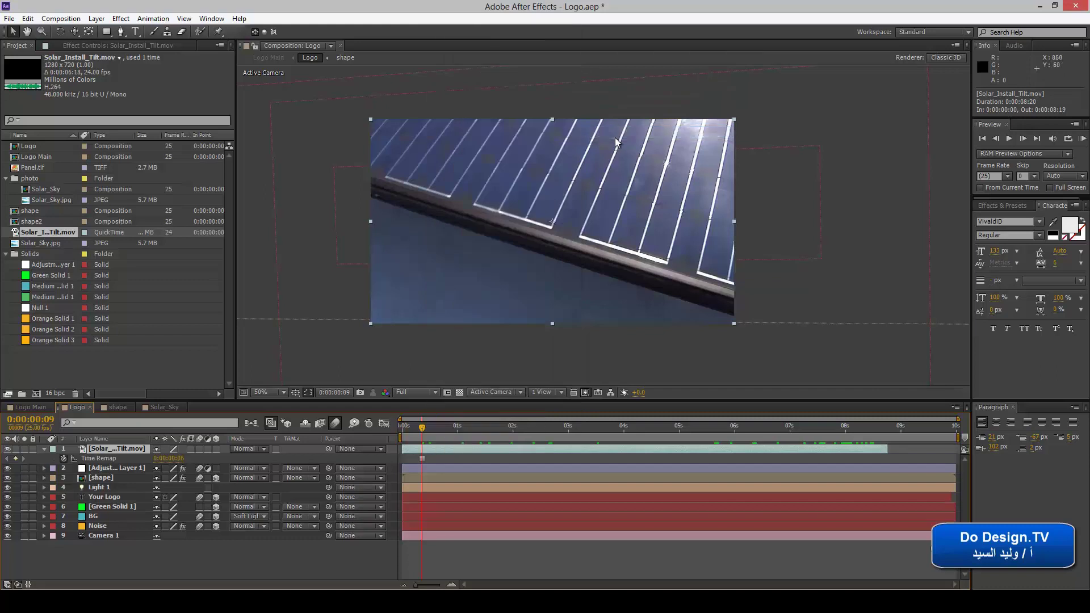
pyautogui.moveTo(422, 427)
pyautogui.mouseDown()
pyautogui.moveTo(850, 437)
pyautogui.moveTo(414, 435)
pyautogui.mouseUp()
pyautogui.moveTo(717, 435); pyautogui.dragTo(530, 444)
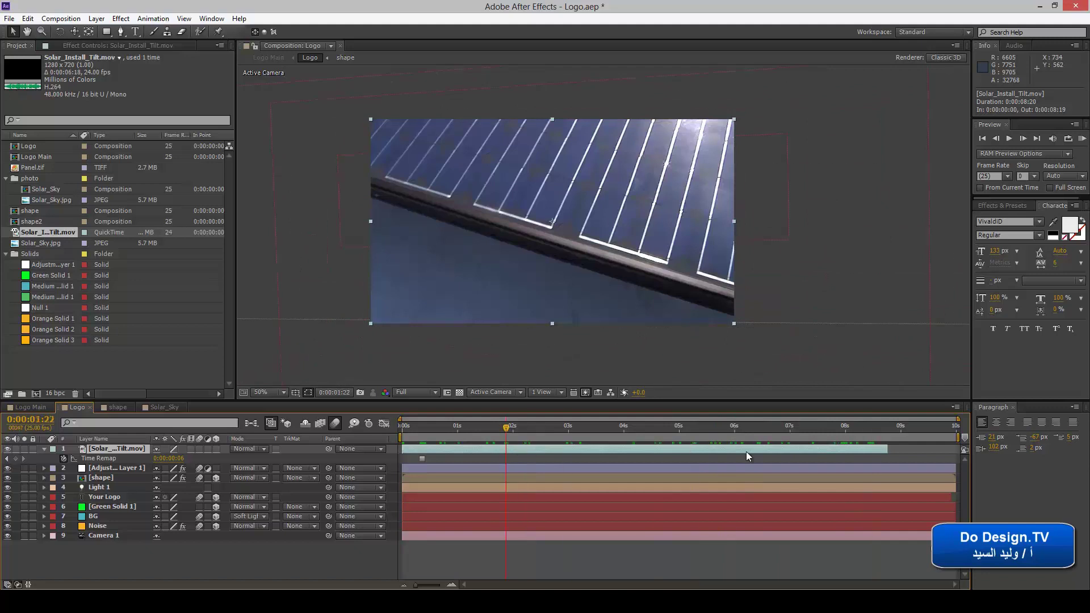
# - Trim the frozen Solar_Install_Tilt layer's out point to 0:00:08:01, scrub to 0:00:04:13, and collapse its properties
pyautogui.moveTo(889, 448); pyautogui.dragTo(851, 449)
pyautogui.moveTo(517, 436); pyautogui.dragTo(657, 431)
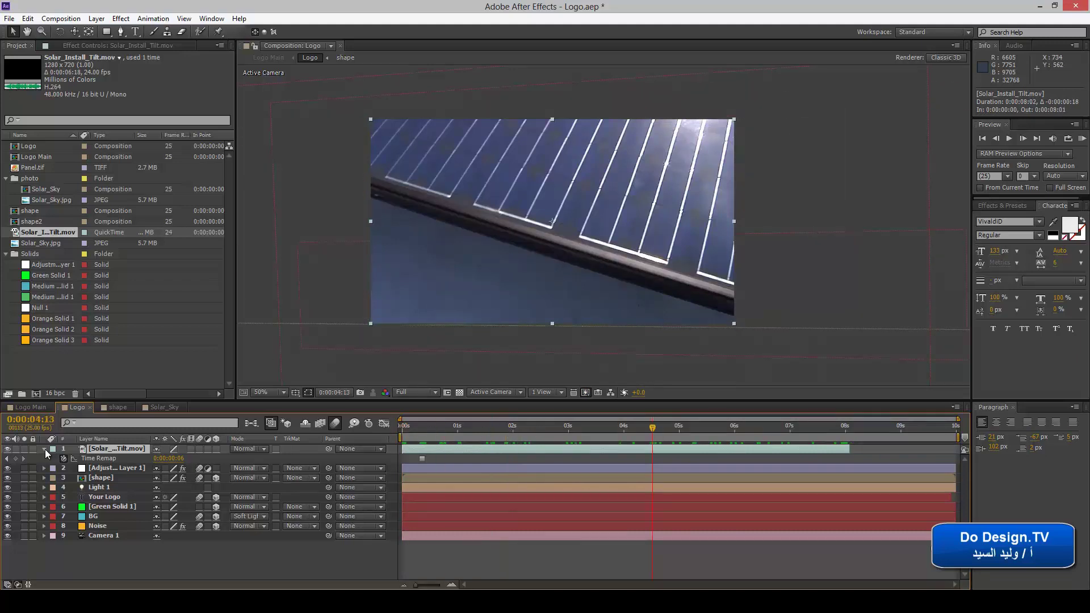
pyautogui.click(45, 449)
# - Switch the Solar_Install_Tilt layer's visibility off and back on while looking over the export and edit commands
pyautogui.click(7, 449)
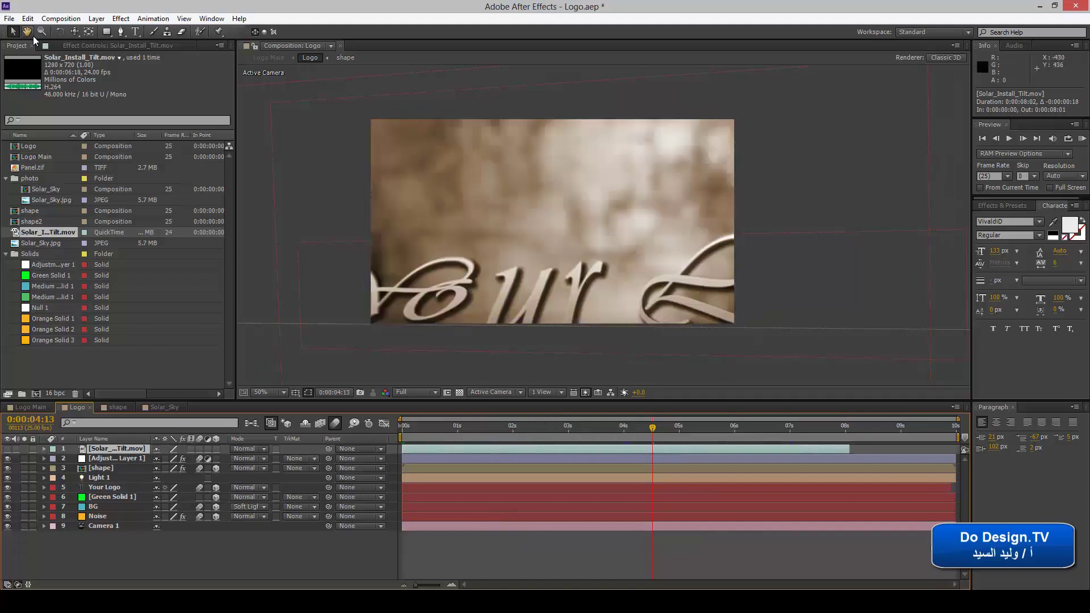
pyautogui.click(10, 19)
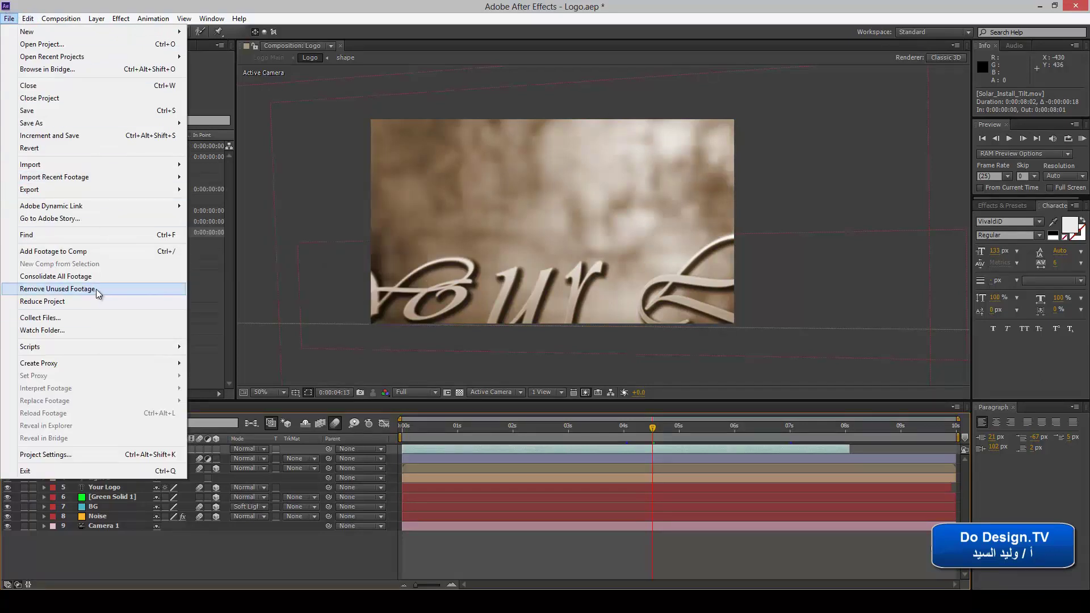
pyautogui.moveTo(166, 185)
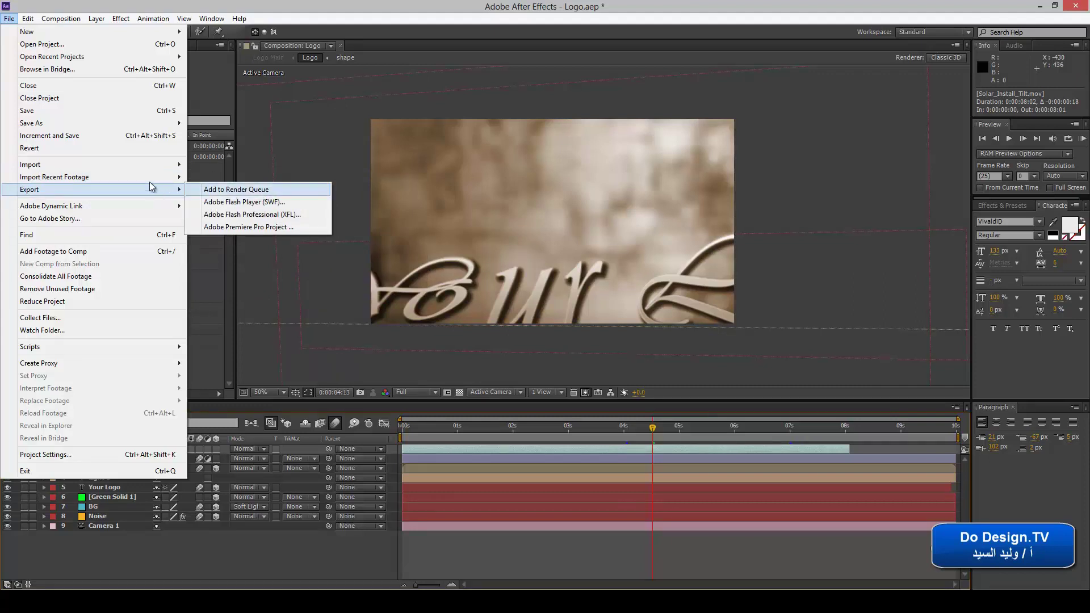
pyautogui.moveTo(27, 21)
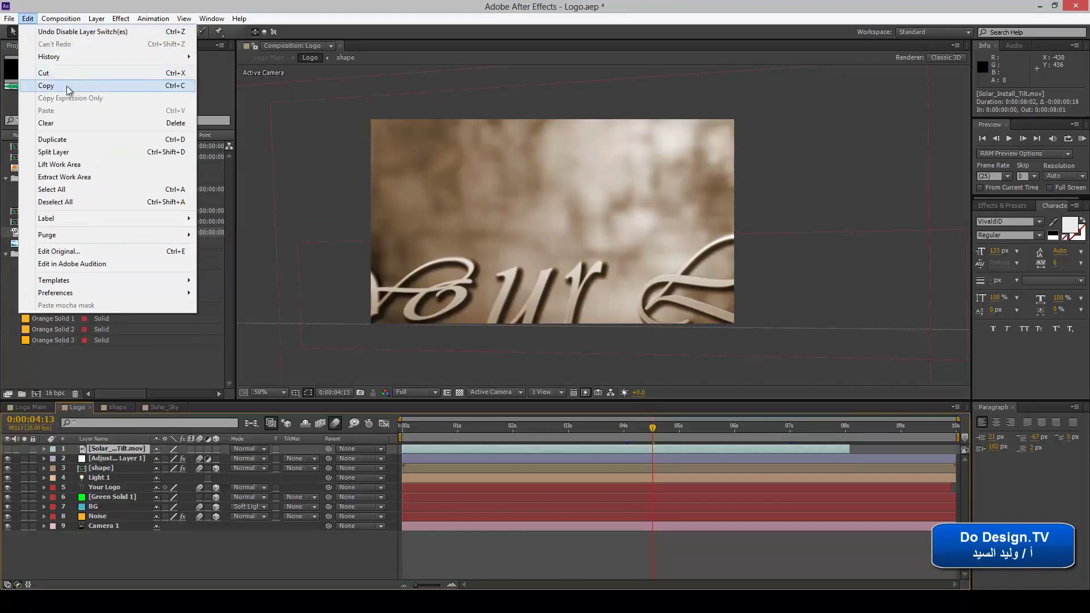
pyautogui.click(68, 145)
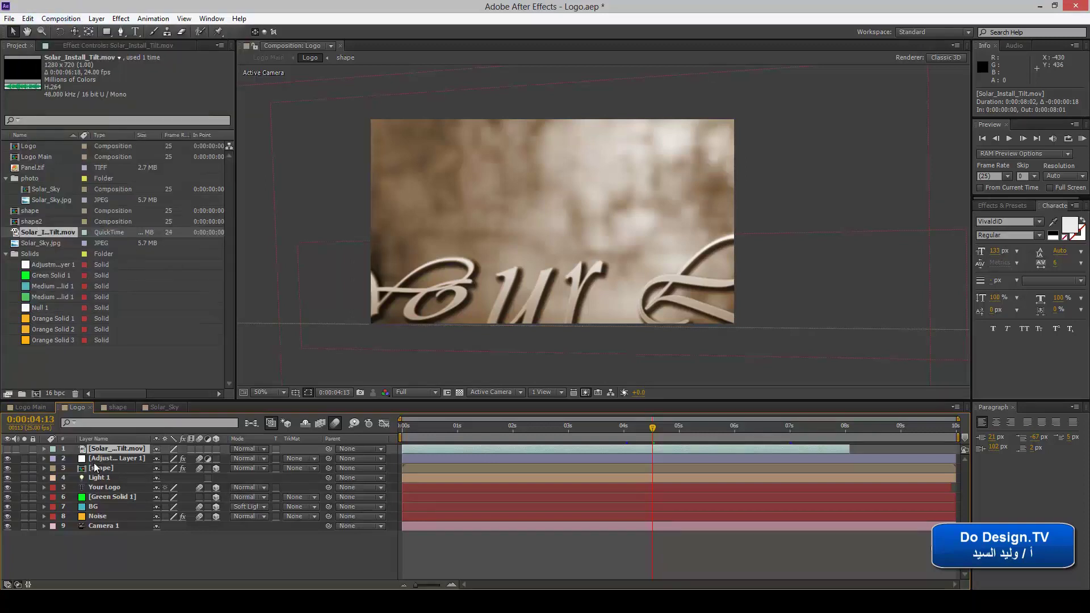
pyautogui.click(7, 449)
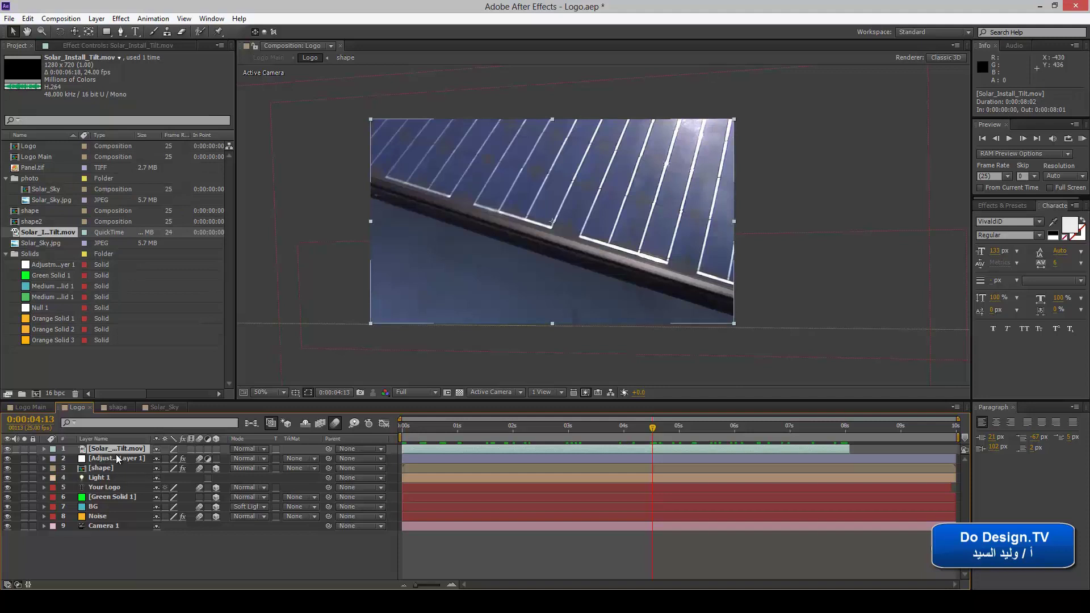
# - Duplicate the Solar_Install_Tilt layer and delete the copy
pyautogui.click(27, 18)
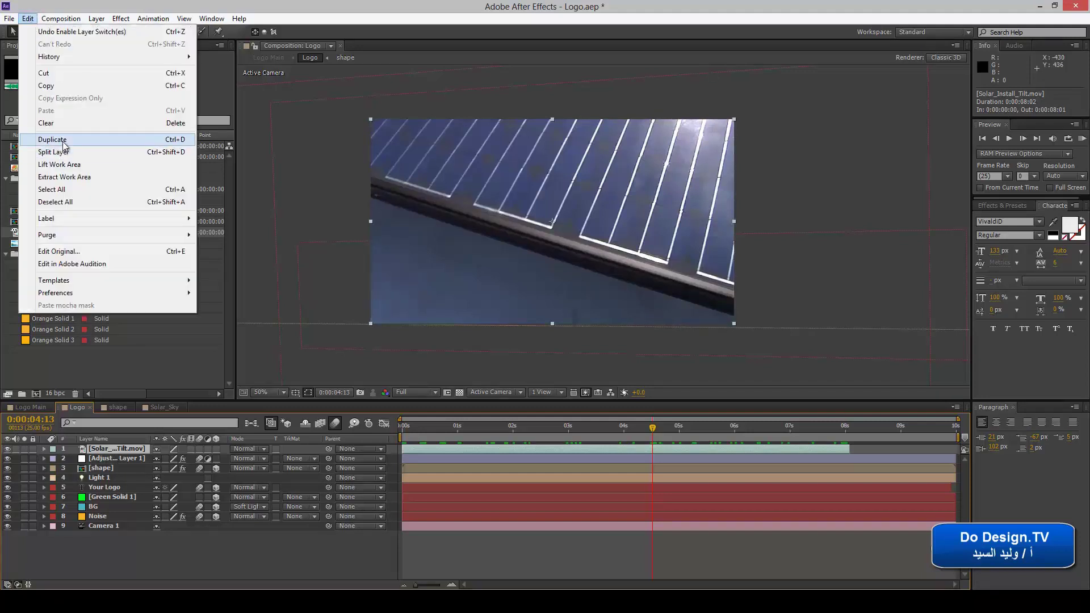
pyautogui.click(52, 140)
pyautogui.click(113, 449)
pyautogui.press('Delete')
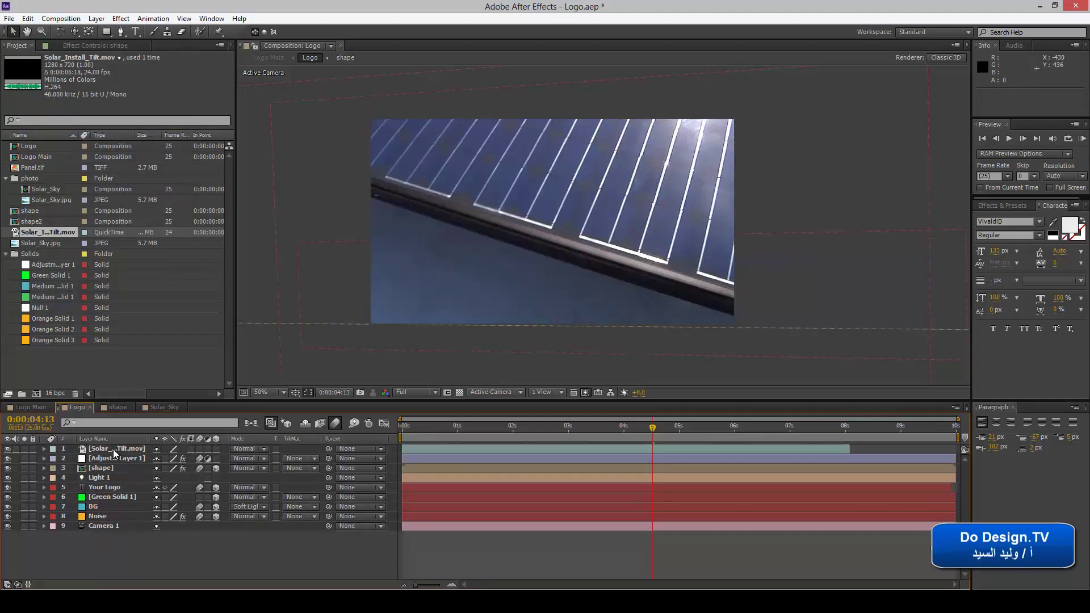
# - Expand the Solar_Install_Tilt layer's properties and delete its Time Remap property to restore normal playback
pyautogui.click(28, 19)
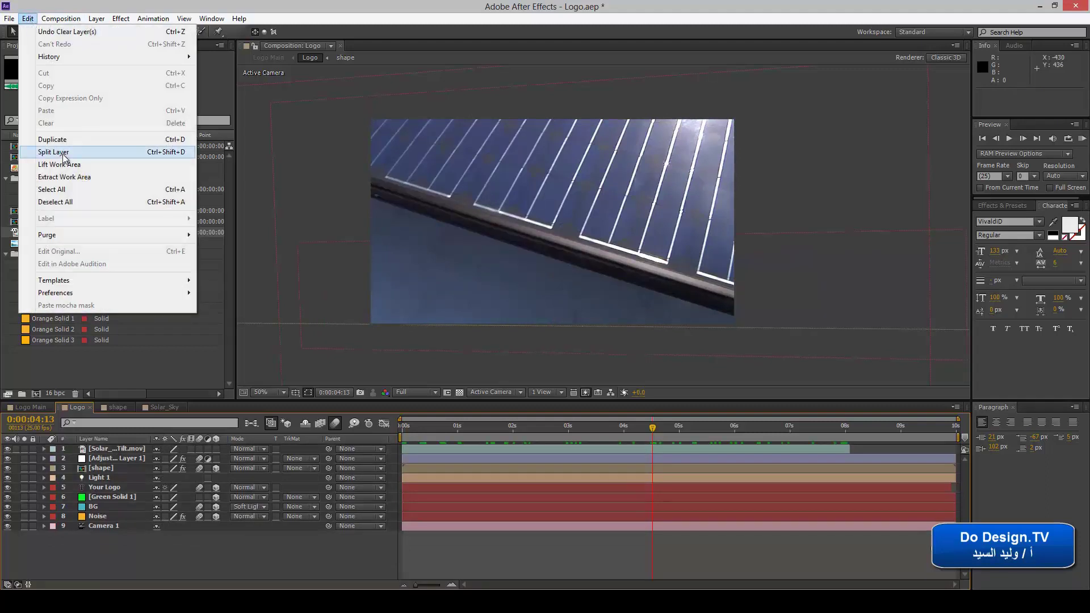
pyautogui.press('Escape')
pyautogui.click(434, 449)
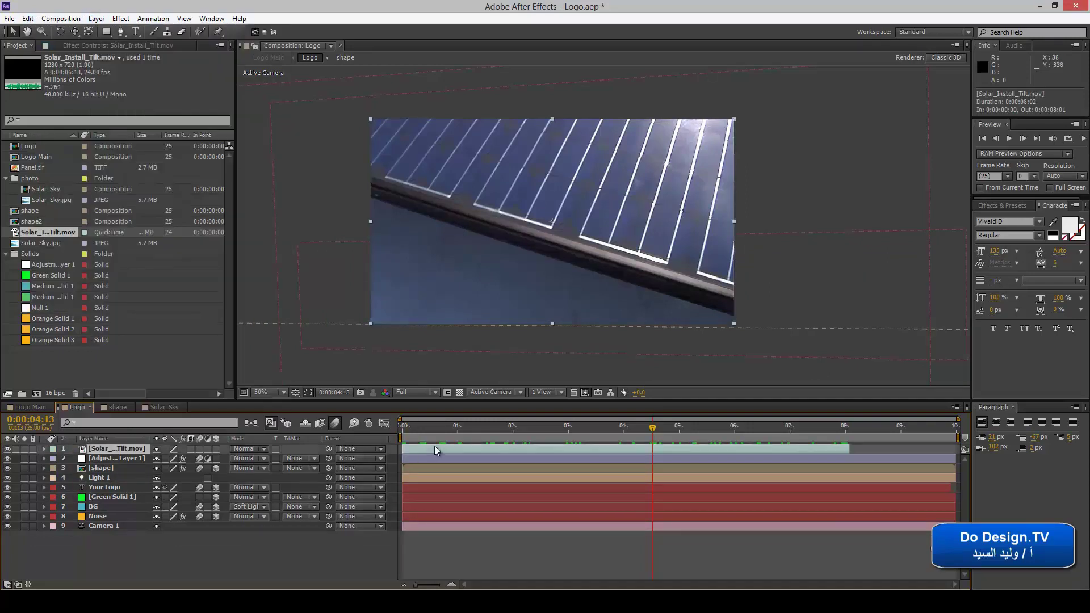
pyautogui.click(43, 449)
pyautogui.click(94, 459)
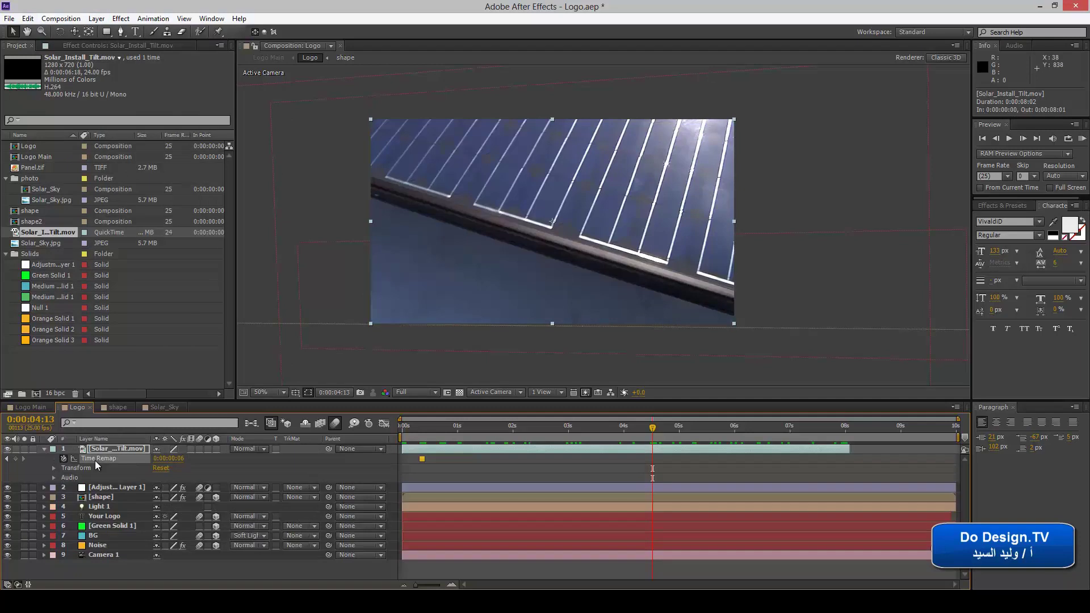
pyautogui.press('Delete')
# - Split the Solar_Install_Tilt layer at 0:00:05:02
pyautogui.moveTo(600, 428); pyautogui.dragTo(683, 430)
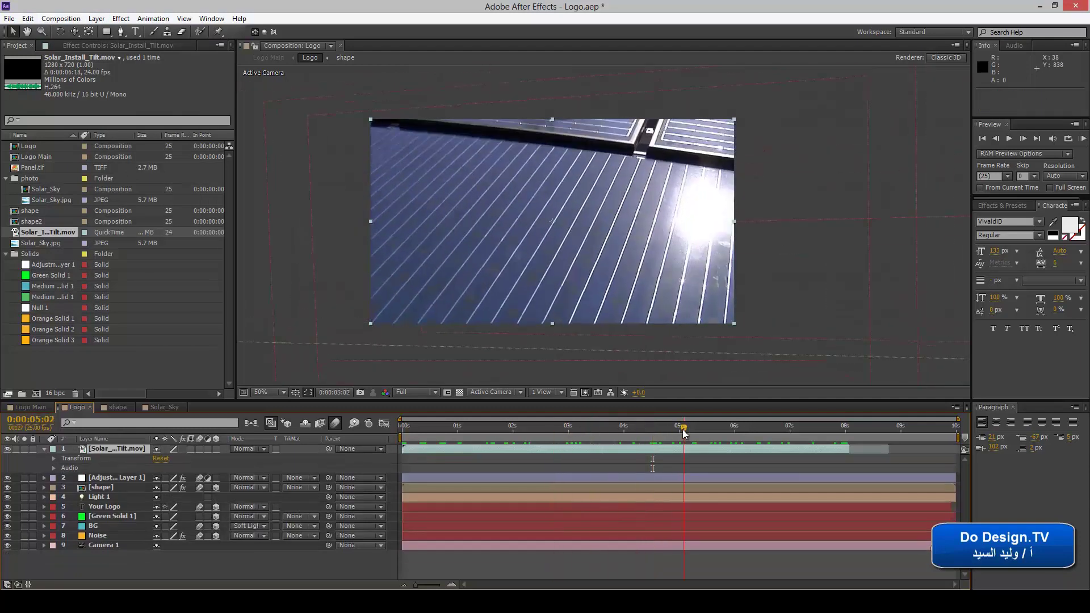
pyautogui.click(27, 18)
pyautogui.click(50, 155)
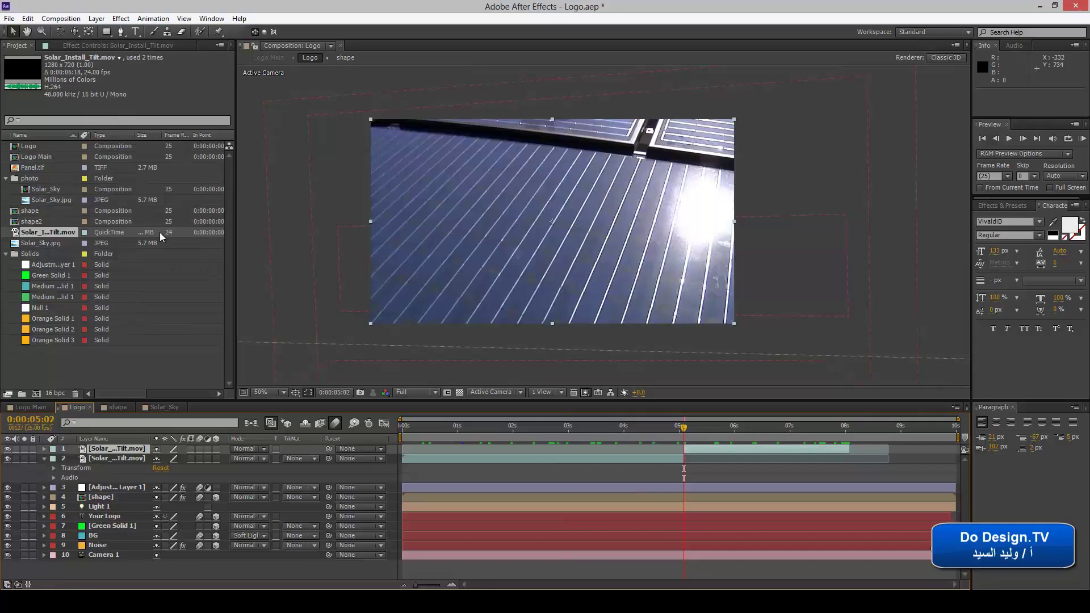
# - Select the first Solar_Install_Tilt segment, scrub from 0:00:01:04 to the split at 0:00:05:02, and look over the layer commands
pyautogui.moveTo(683, 432); pyautogui.dragTo(469, 431)
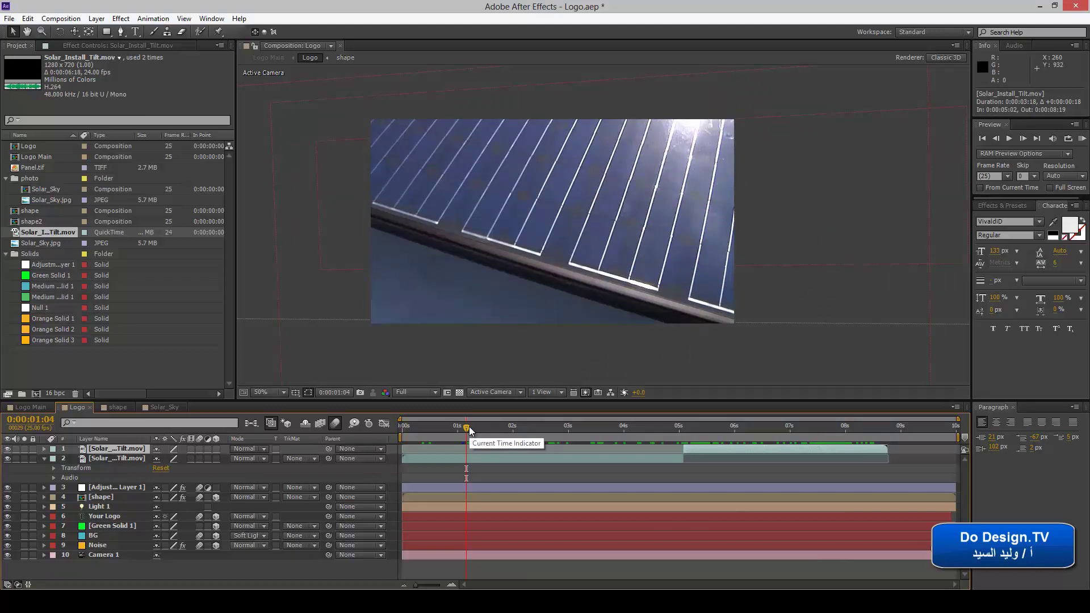
pyautogui.click(481, 458)
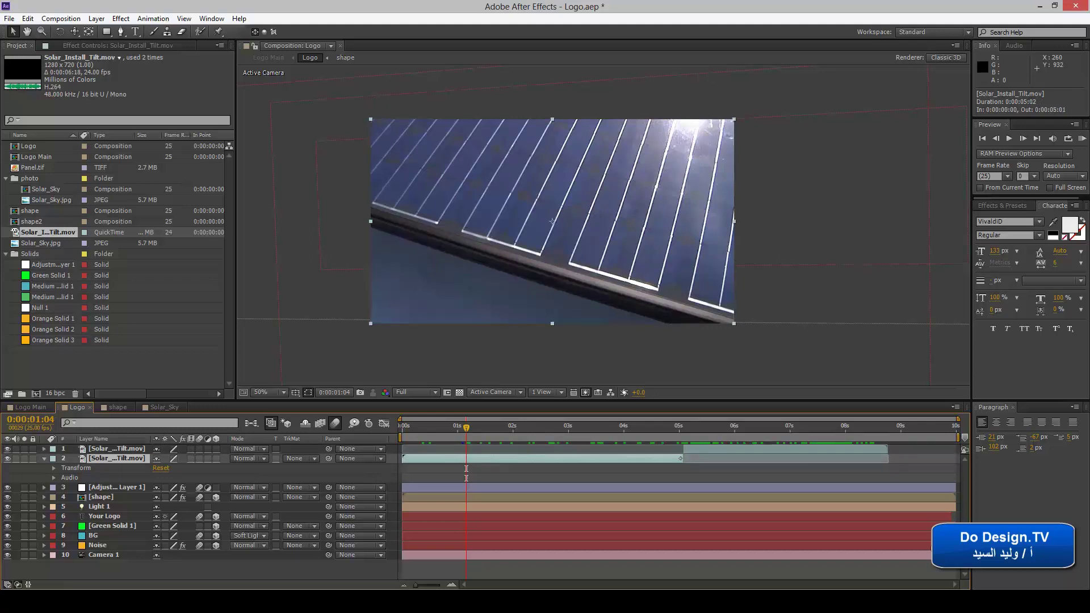
pyautogui.moveTo(534, 431); pyautogui.dragTo(681, 434)
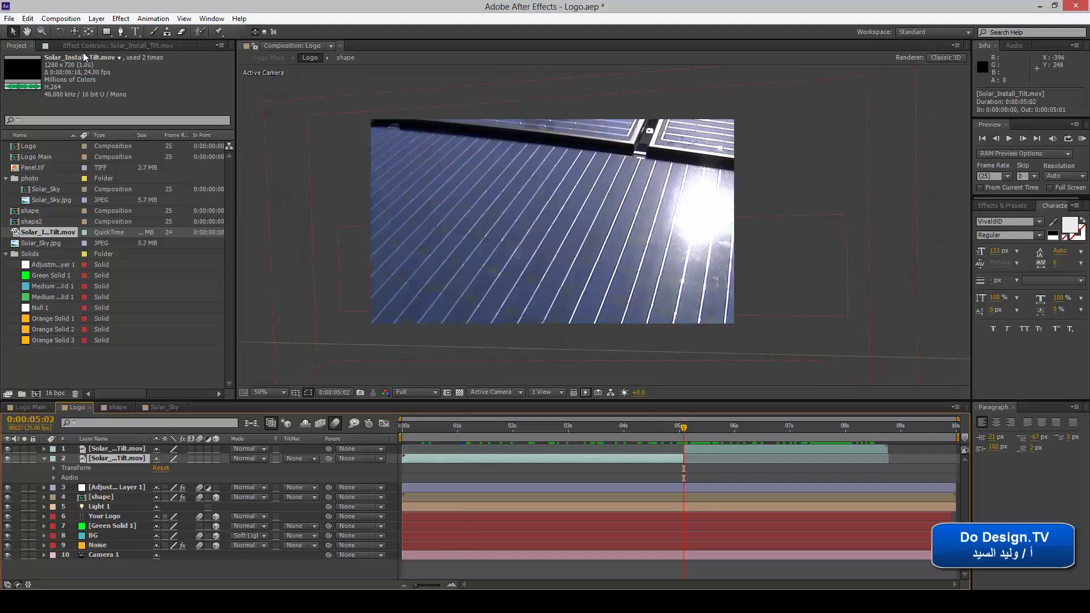
pyautogui.click(27, 18)
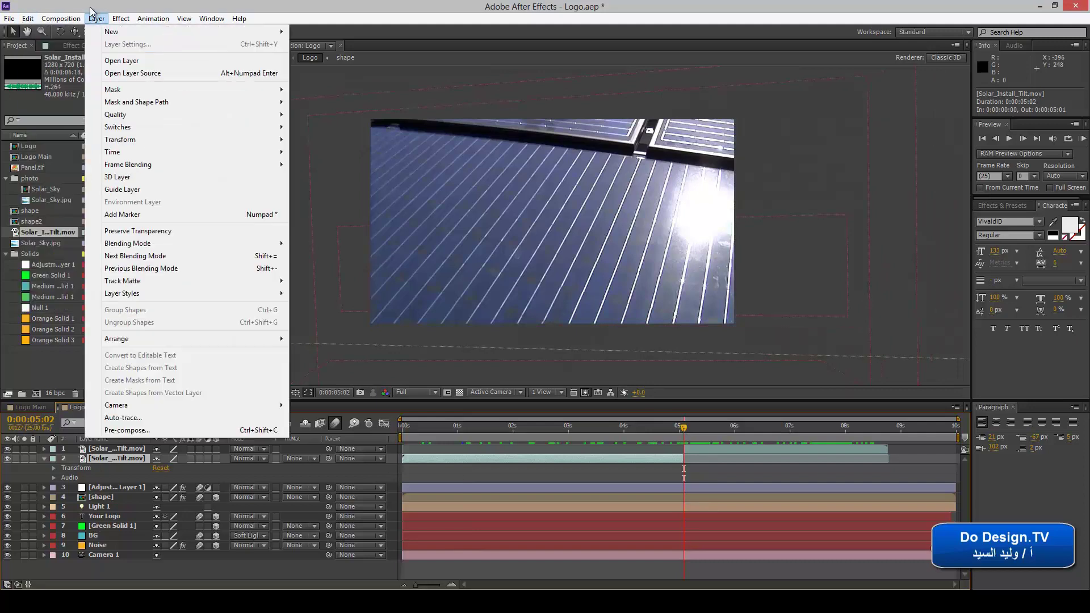
pyautogui.click(96, 18)
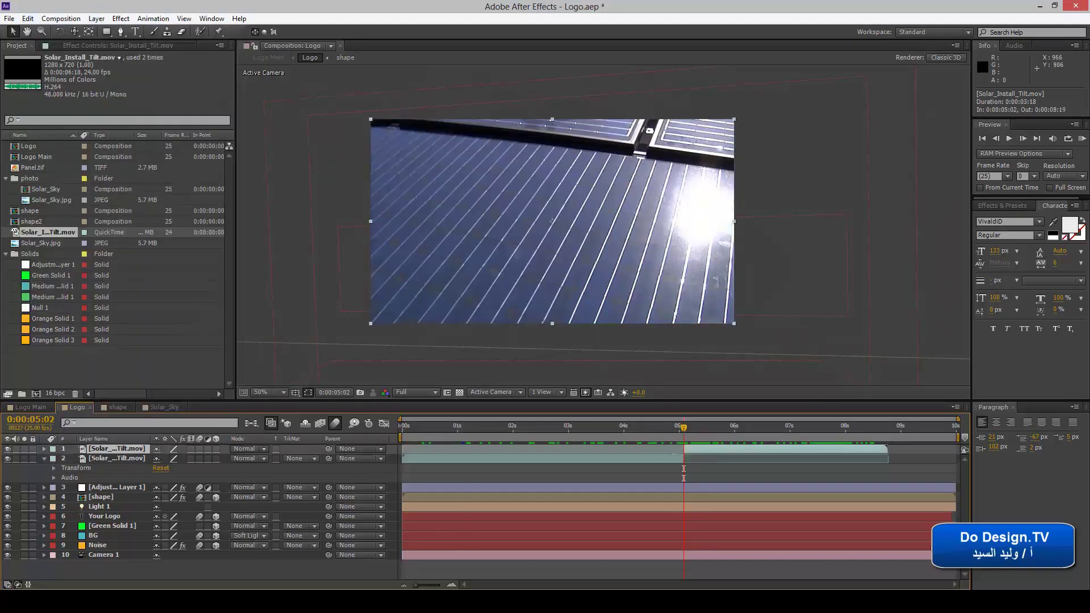